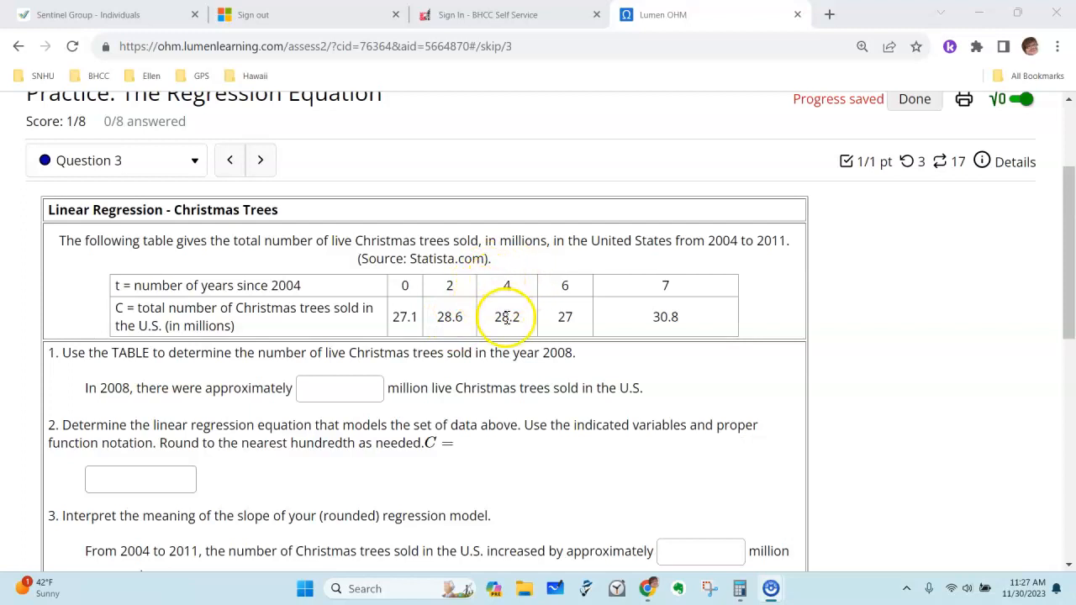
- Answer part 1 of Question 3 with 28.2 million live Christmas trees sold in 2008
click(337, 387)
text(28.2)
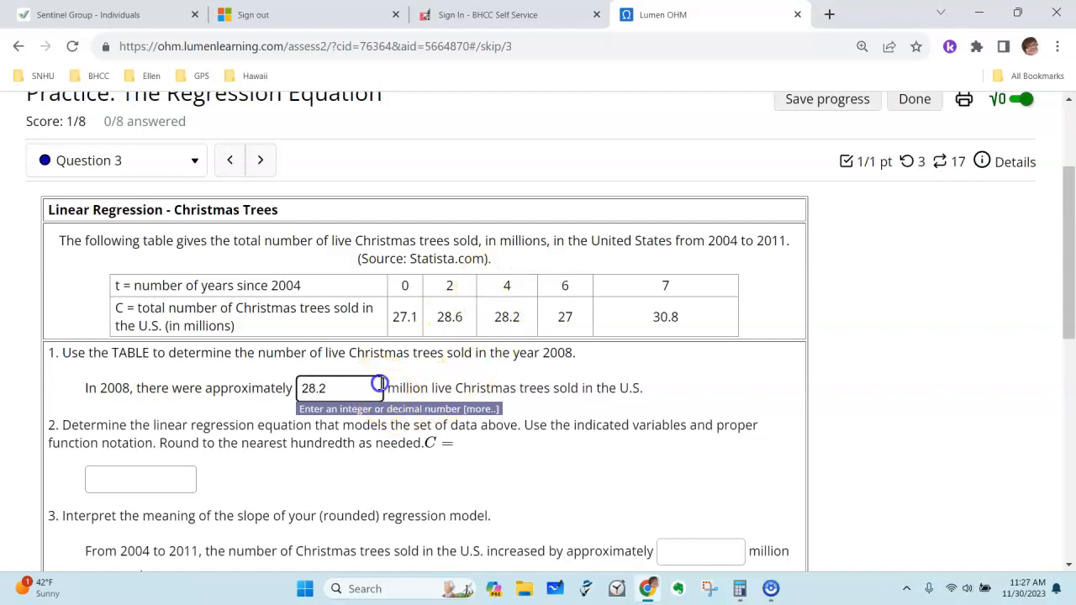
click(288, 396)
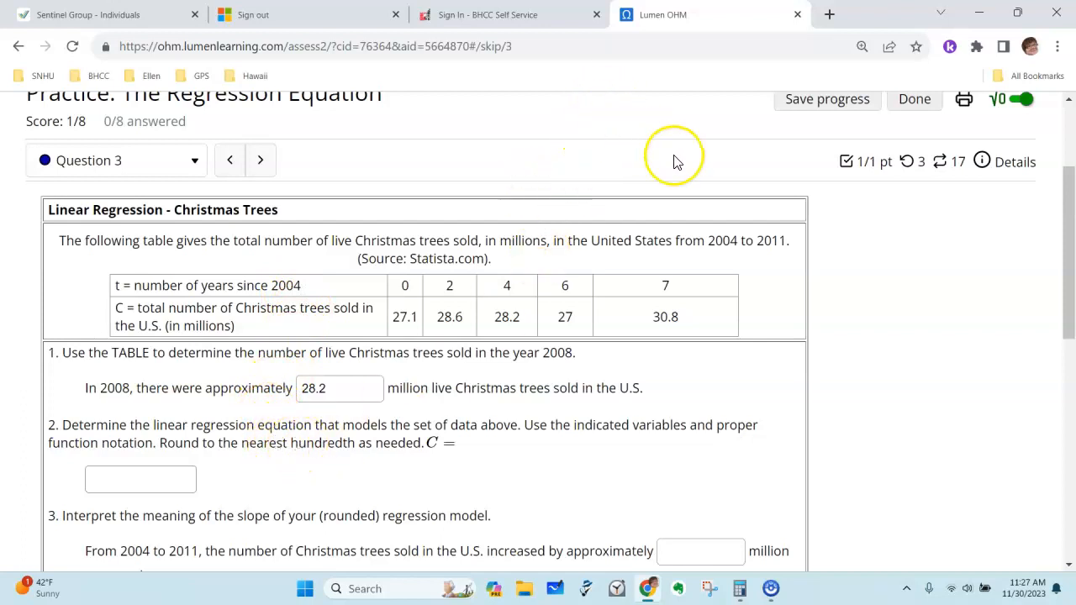
- Open the MAT 181 Fall 2023 course page in a separate browser tab and switch to it
drag(1065, 211, 1069, 149)
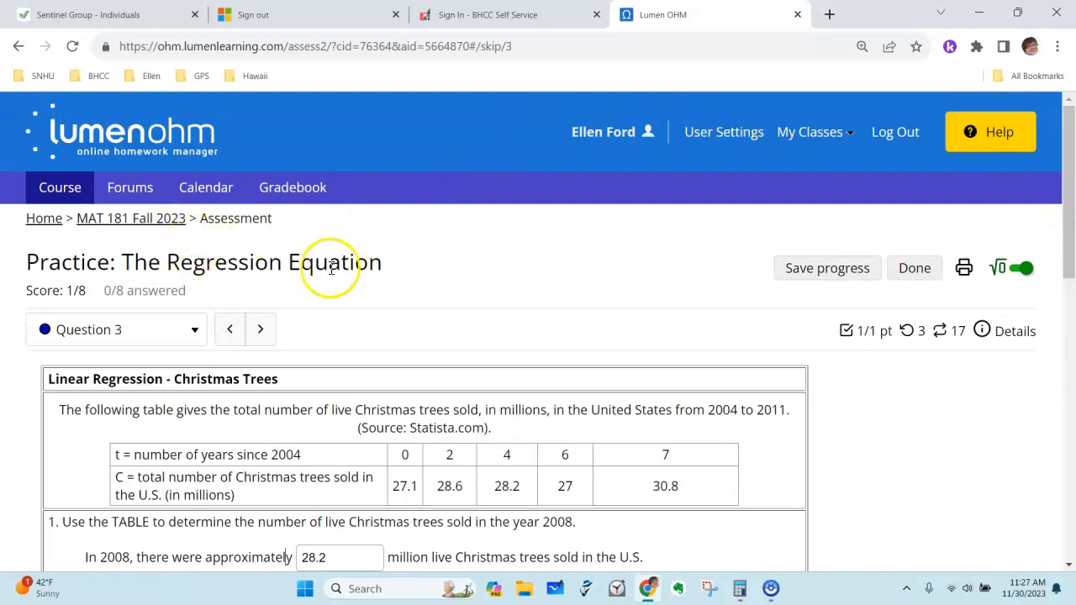
right_click(127, 221)
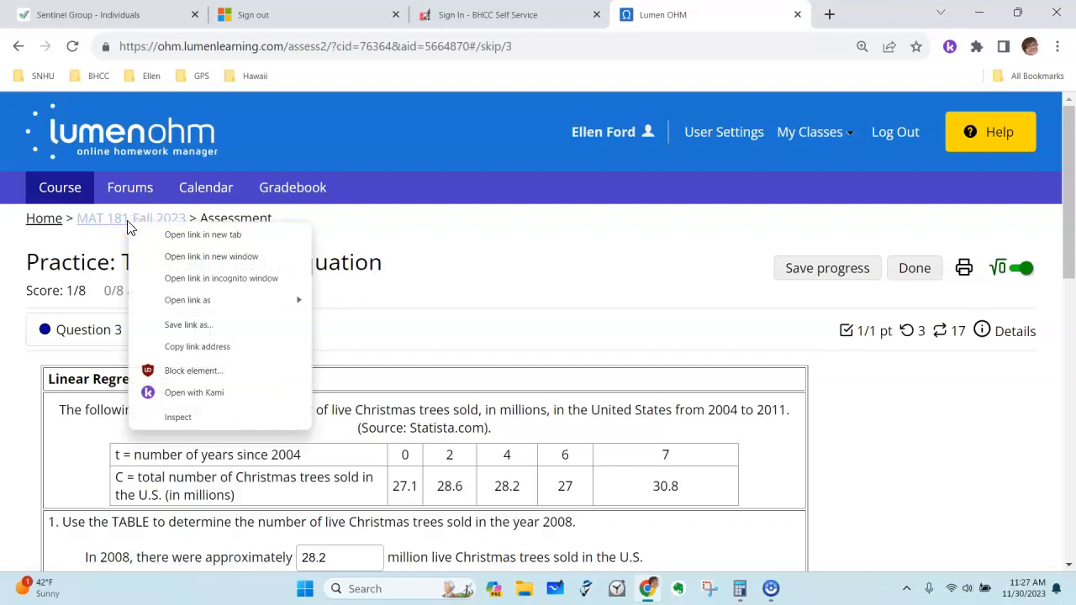
click(170, 239)
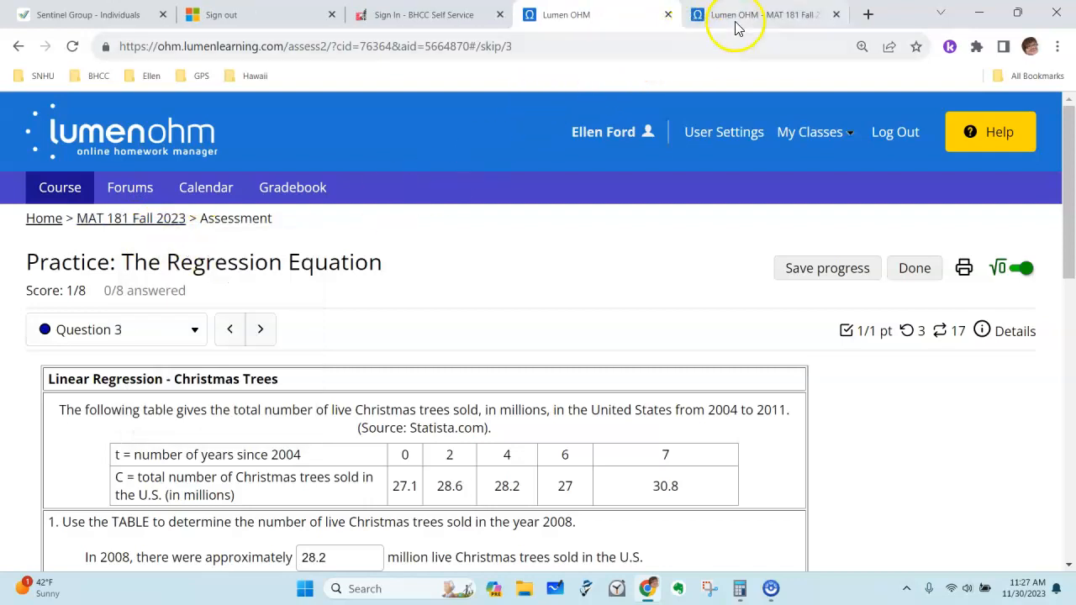
click(740, 17)
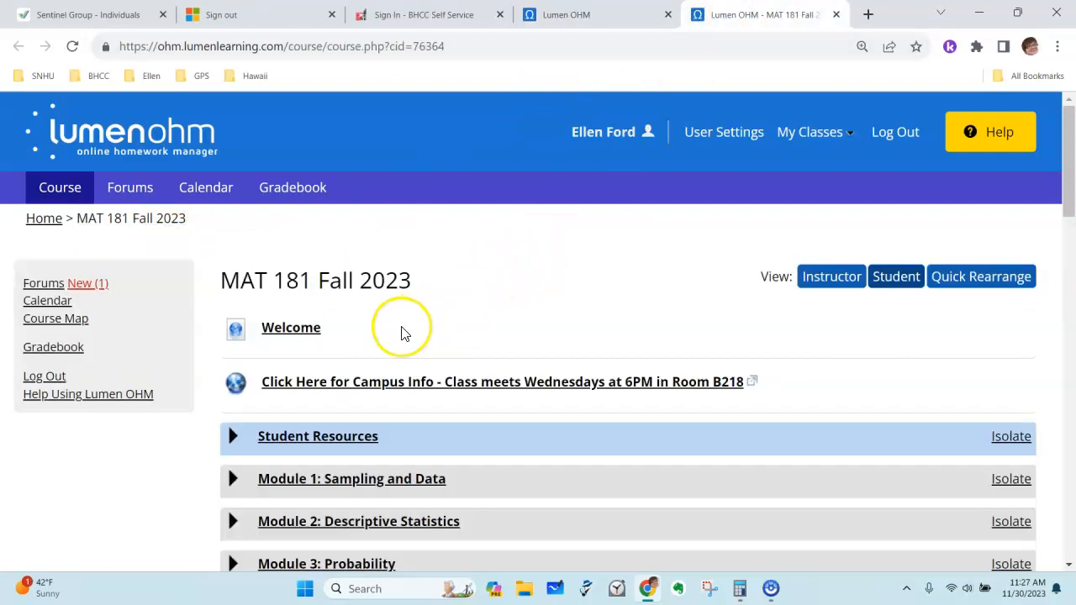
- Open the VassarStats site from the Linear Regression entry of Course Documents and Links under Student Resources
click(230, 437)
scroll(403, 409, down, 3)
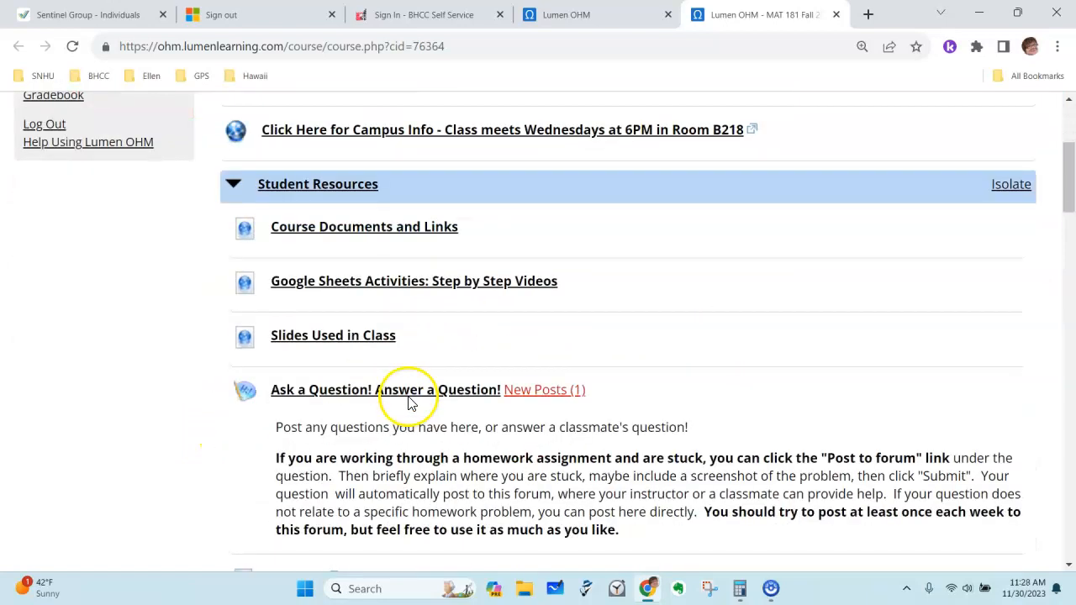
click(429, 236)
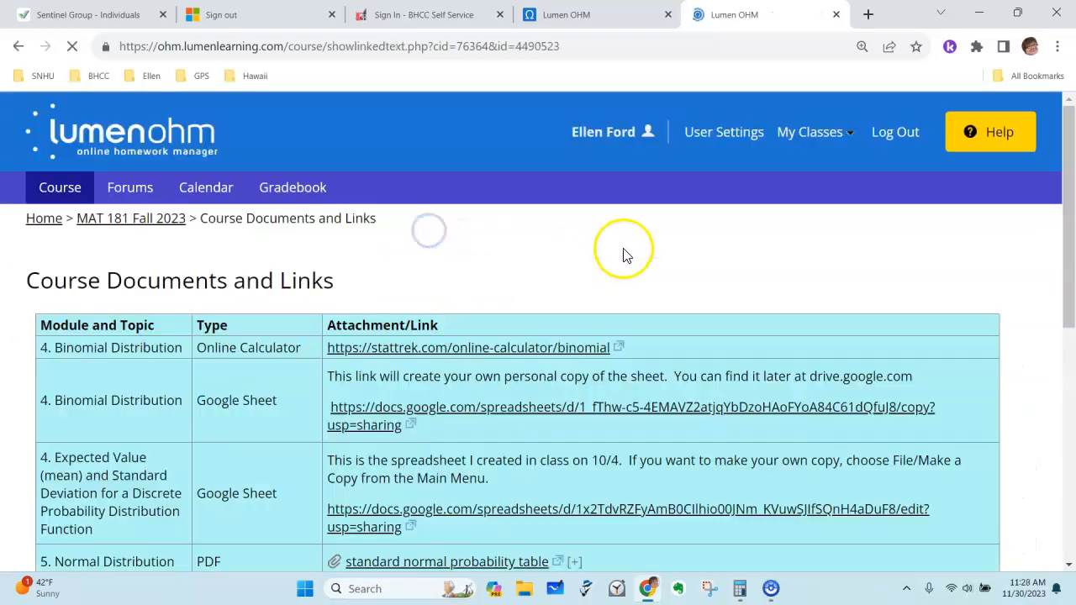
scroll(623, 252, down, 5)
scroll(623, 255, down, 1)
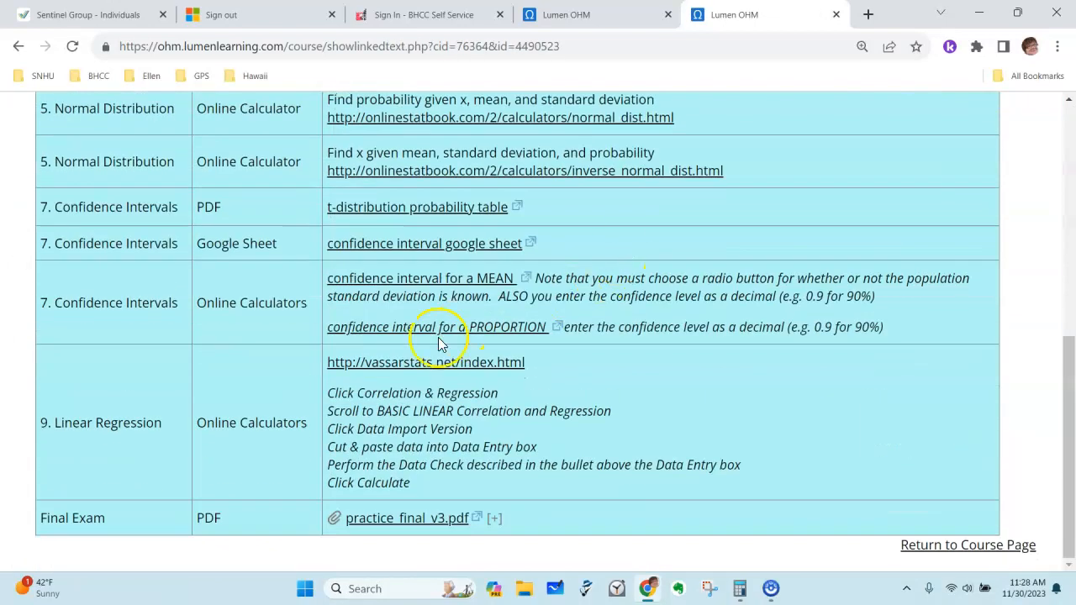
click(436, 366)
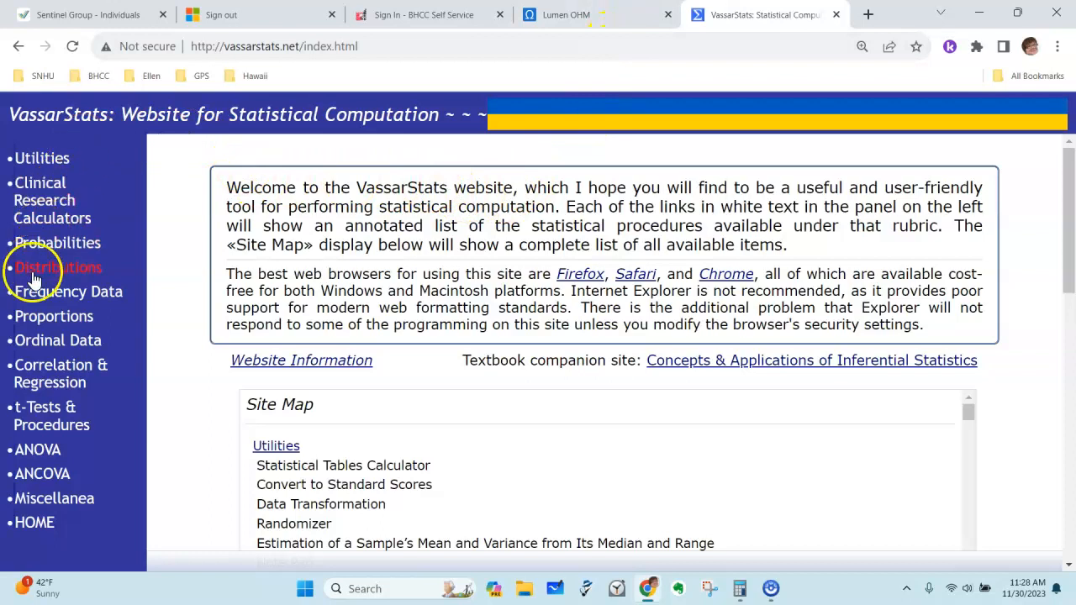
- Open the Data-Import Version of Basic Linear Correlation and Regression in VassarStats and go to its Data Entry box
click(34, 376)
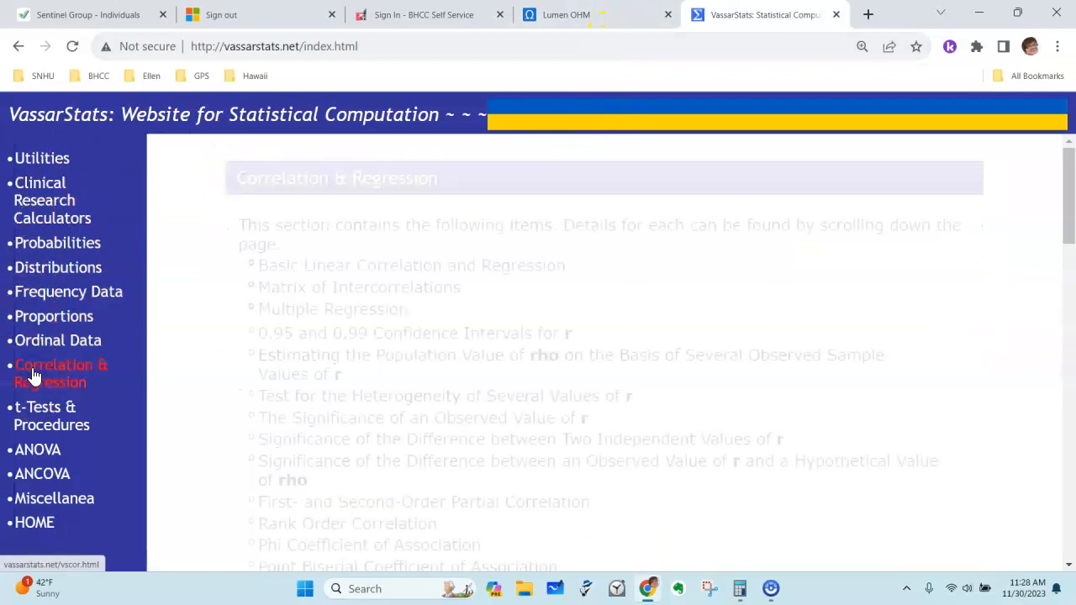
scroll(655, 294, down, 4)
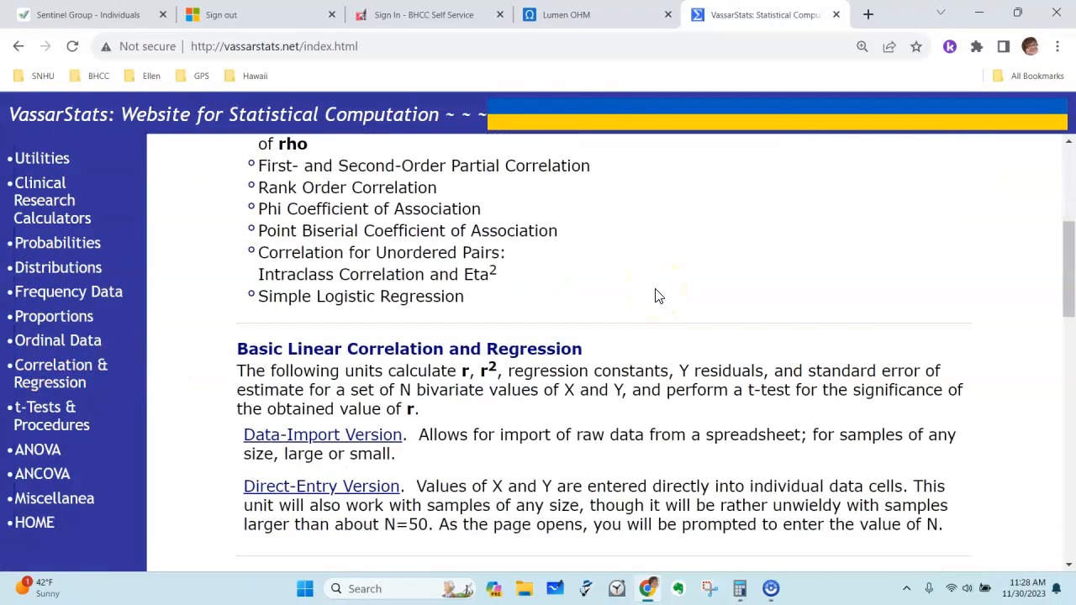
scroll(658, 295, down, 2)
click(339, 267)
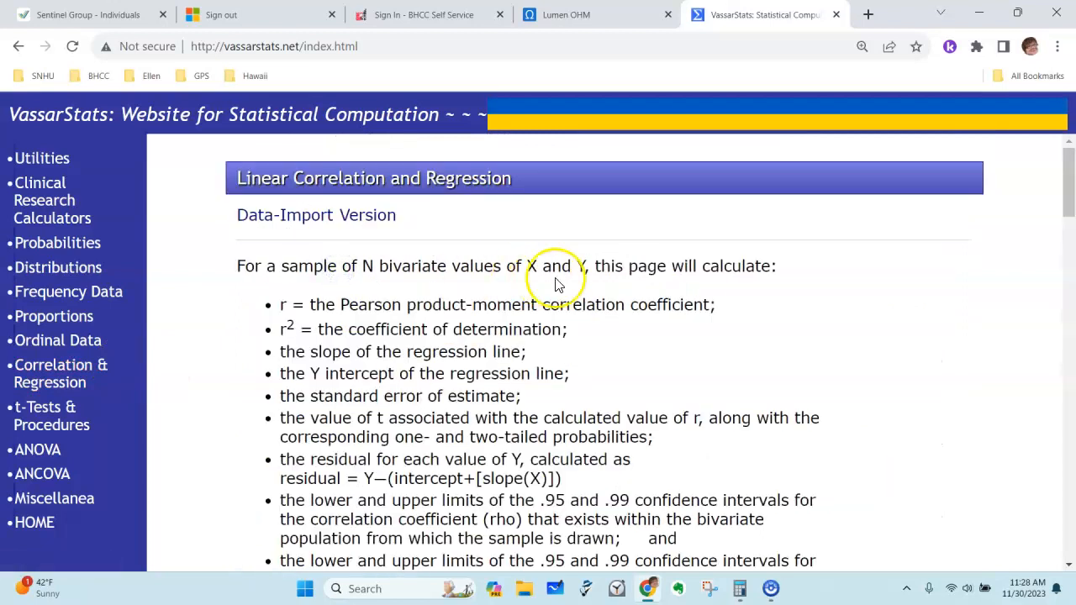
scroll(563, 287, down, 6)
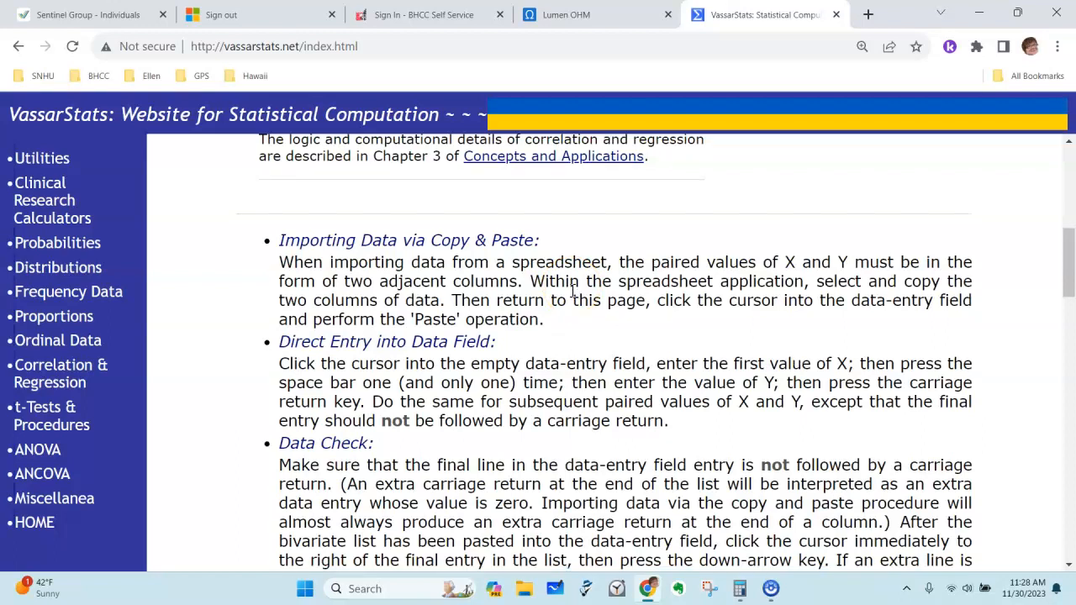
scroll(572, 291, down, 4)
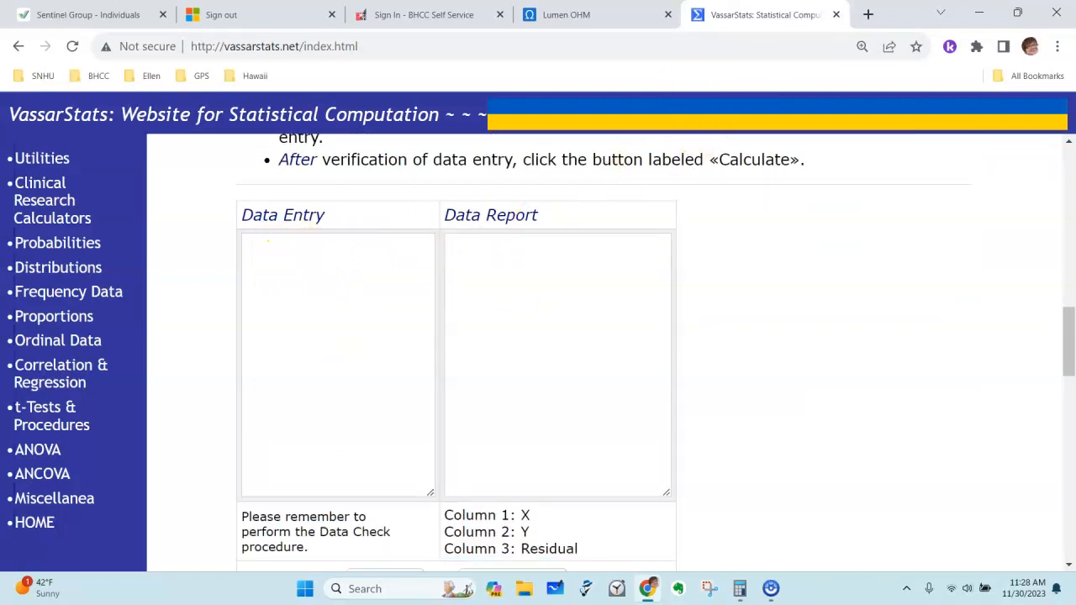
- Create a blank Google Sheets spreadsheet in a new browser tab using sheets.new
click(863, 15)
click(632, 40)
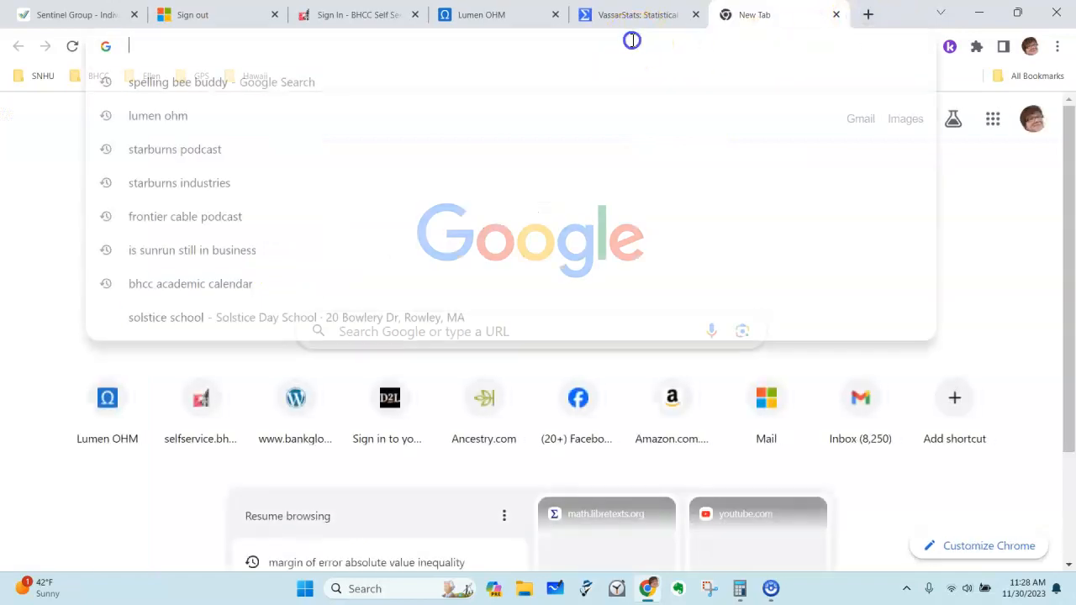
text(sh)
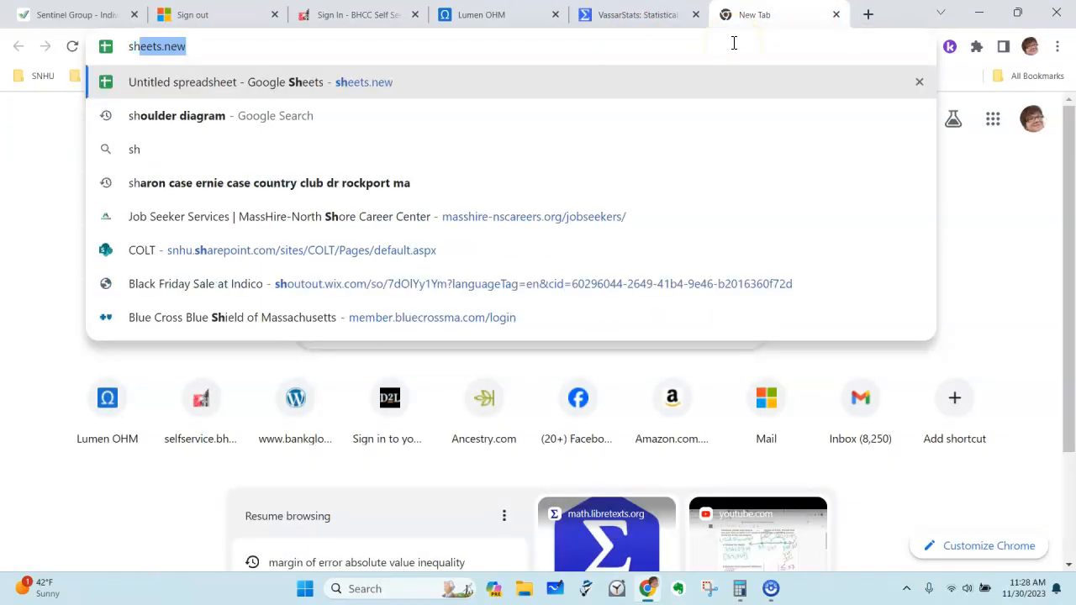
key(Return)
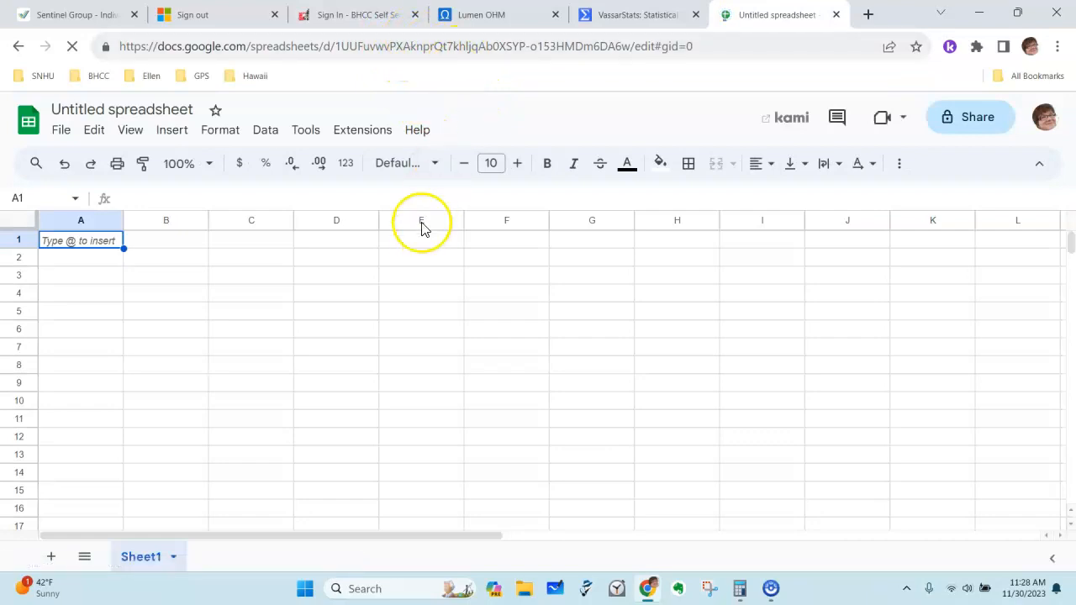
- Copy the full Christmas tree data table with its row labels from Question 3 into the blank spreadsheet, starting at A1
click(473, 17)
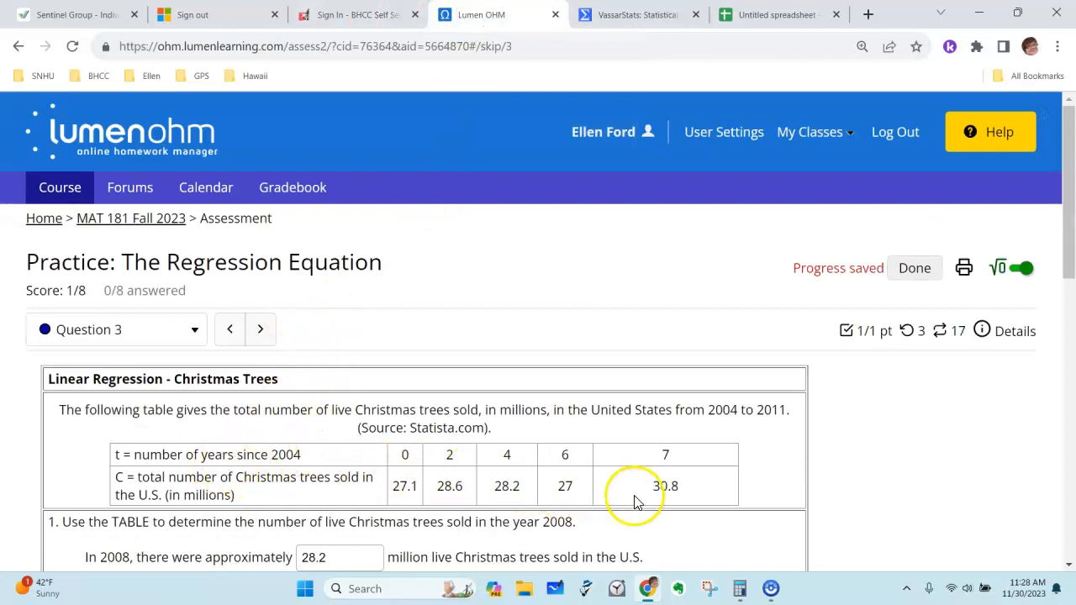
drag(649, 490, 380, 462)
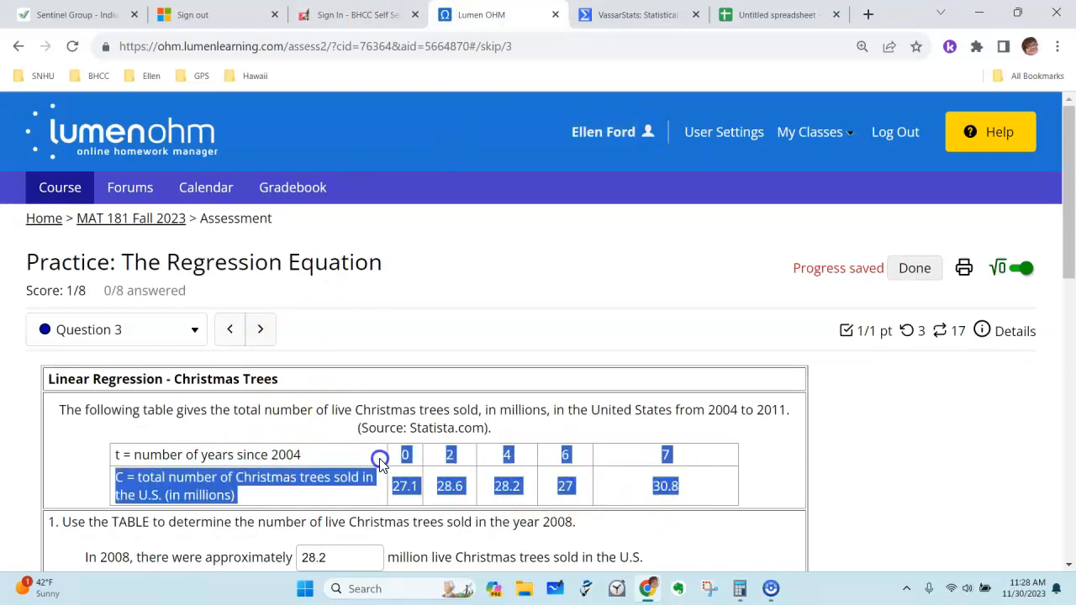
drag(232, 446, 138, 456)
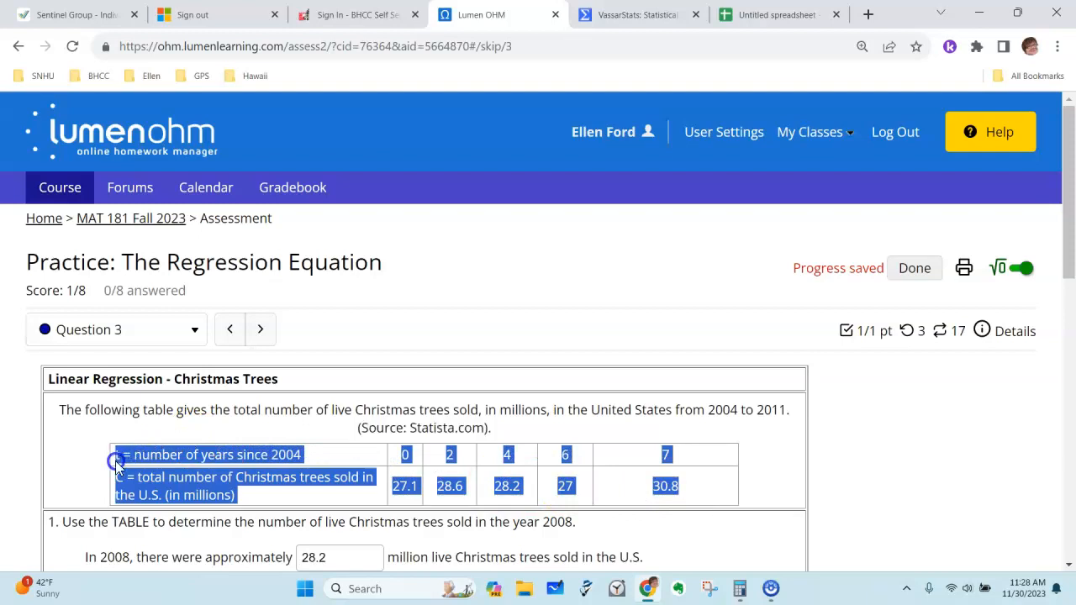
right_click(168, 451)
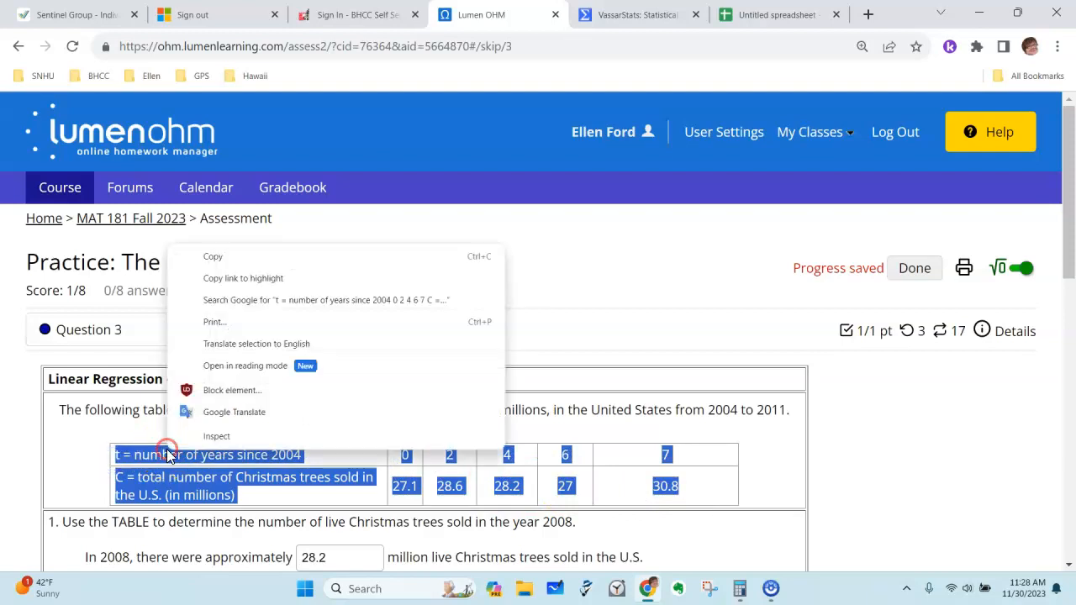
click(249, 256)
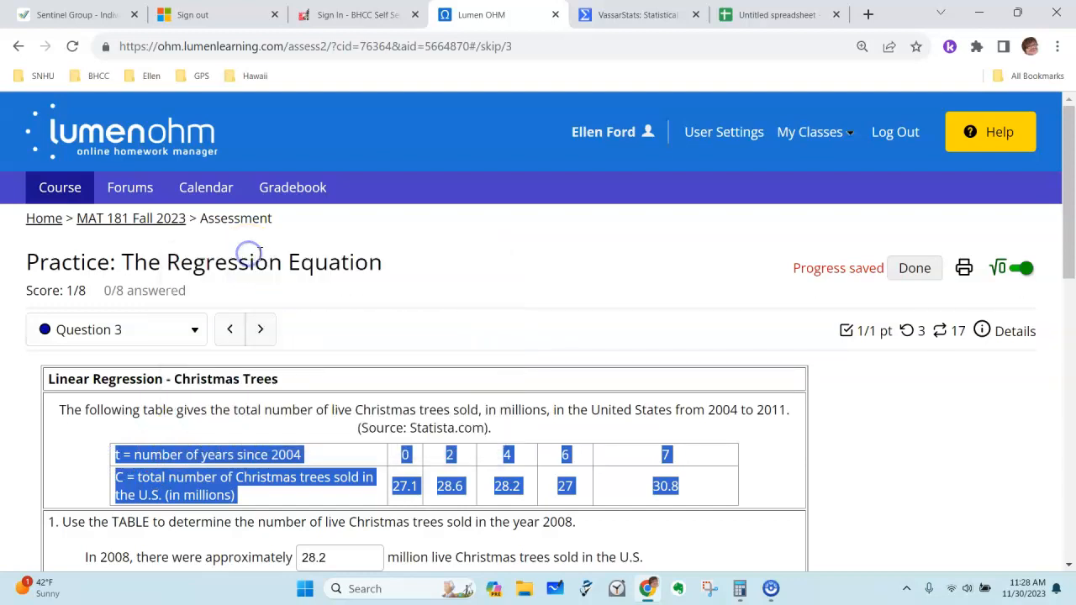
click(754, 15)
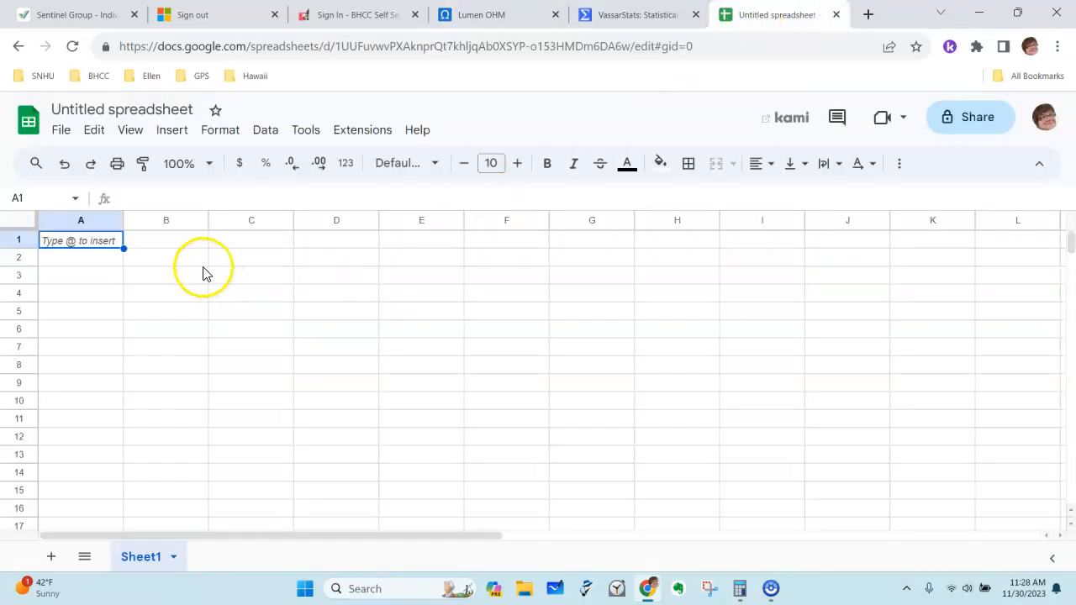
key(ctrl+v)
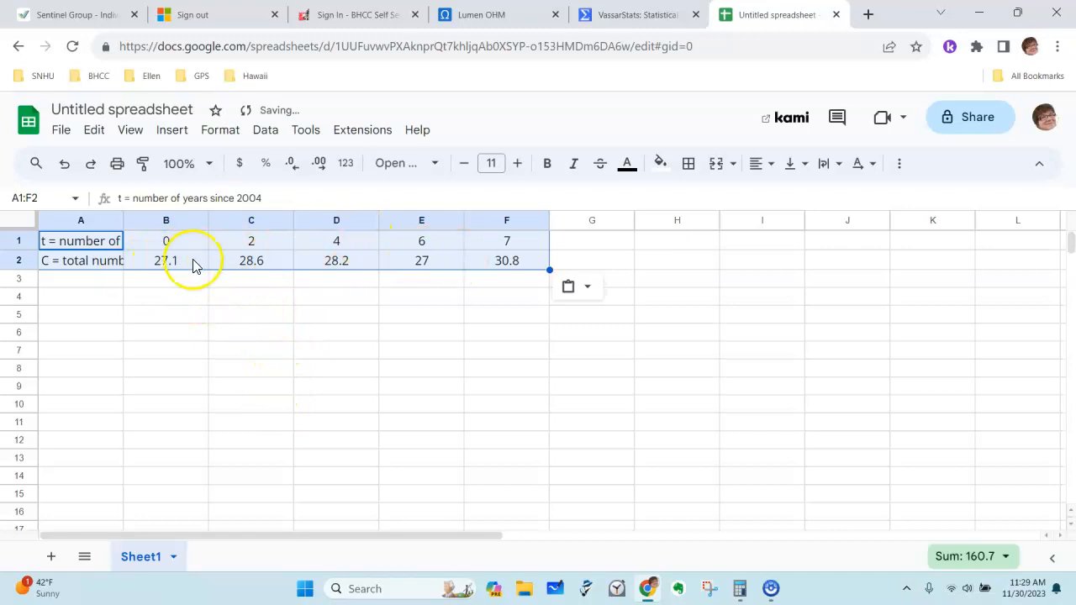
click(169, 242)
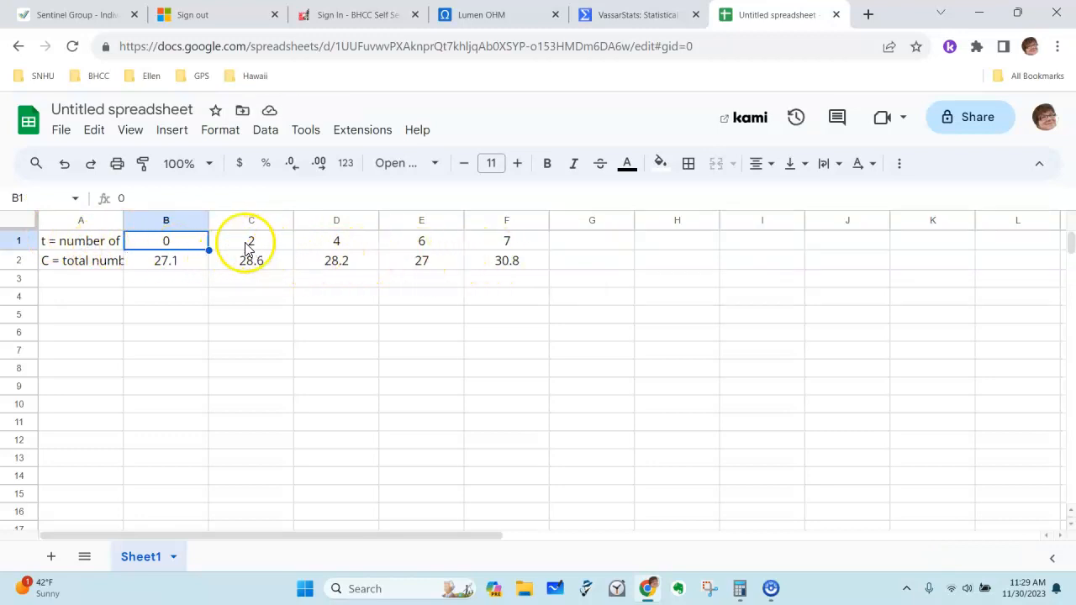
- Copy the numeric values in B1:F2 and paste them transposed at B4 as two adjacent columns
click(632, 17)
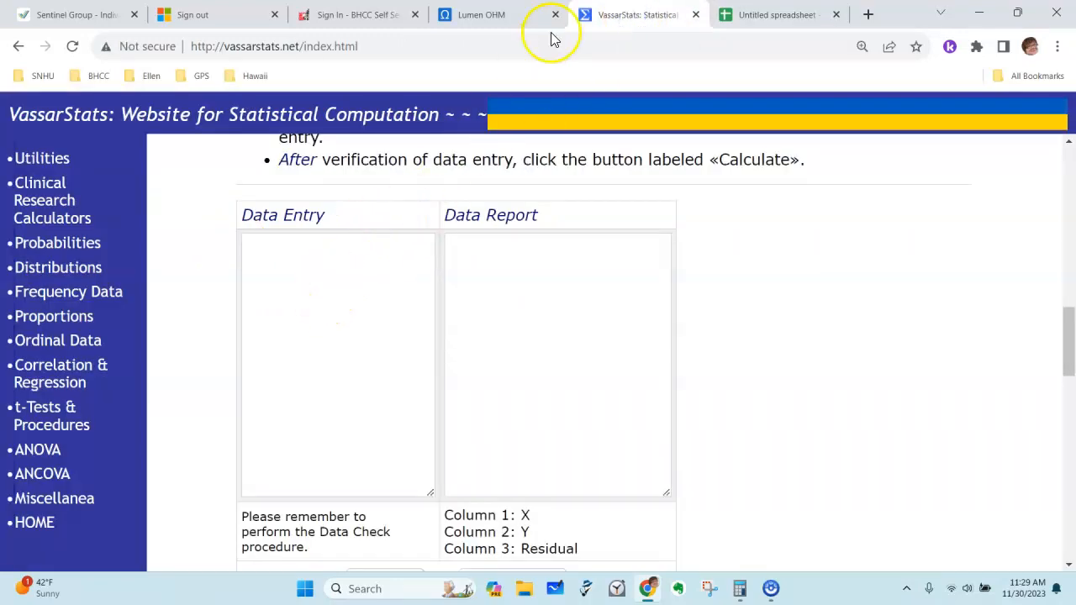
click(772, 15)
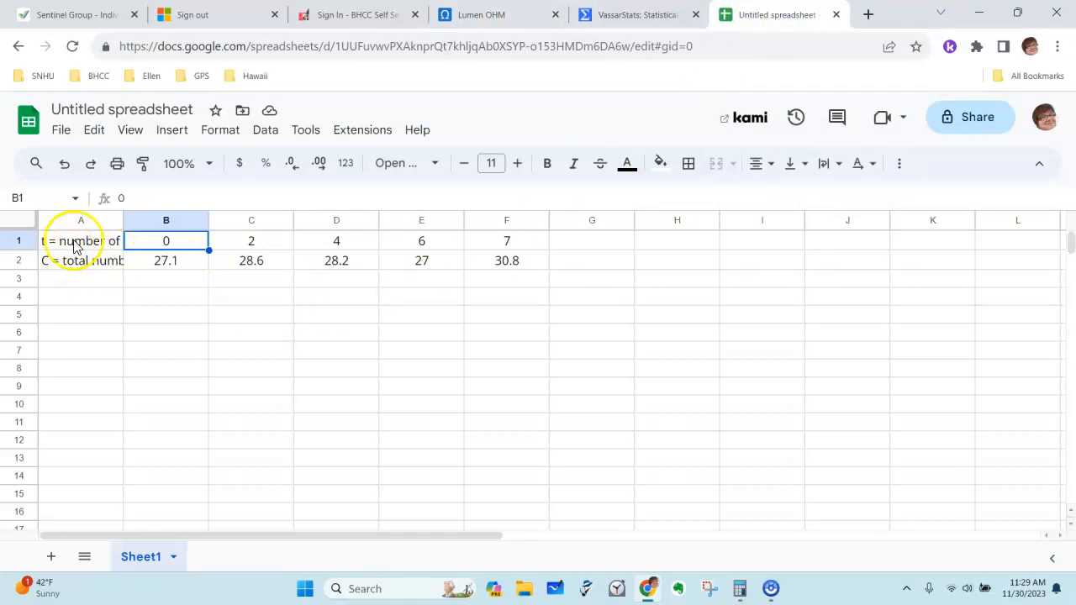
drag(167, 243, 508, 266)
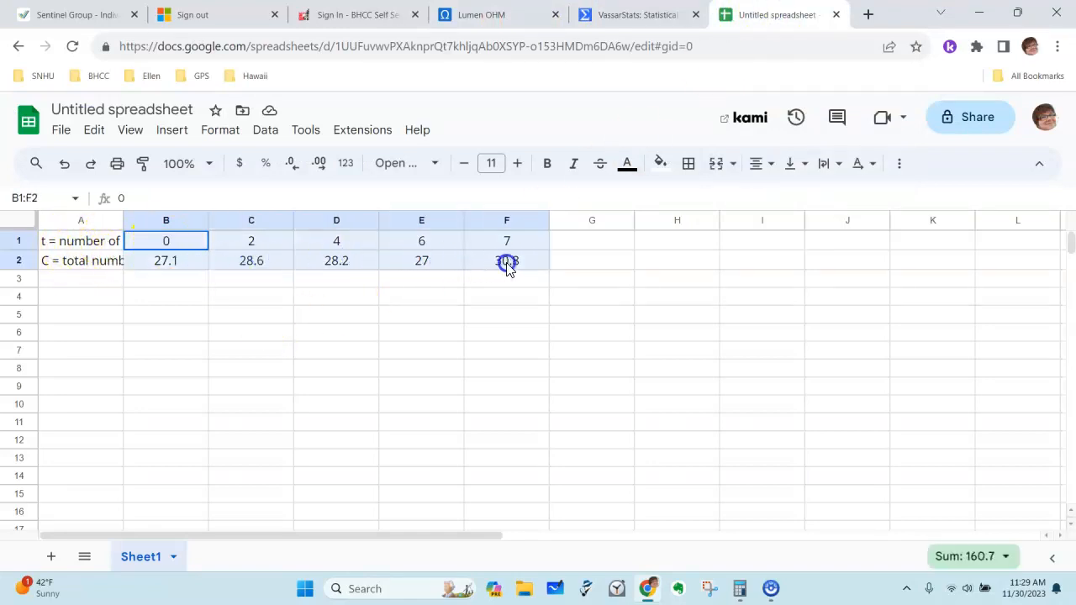
right_click(161, 246)
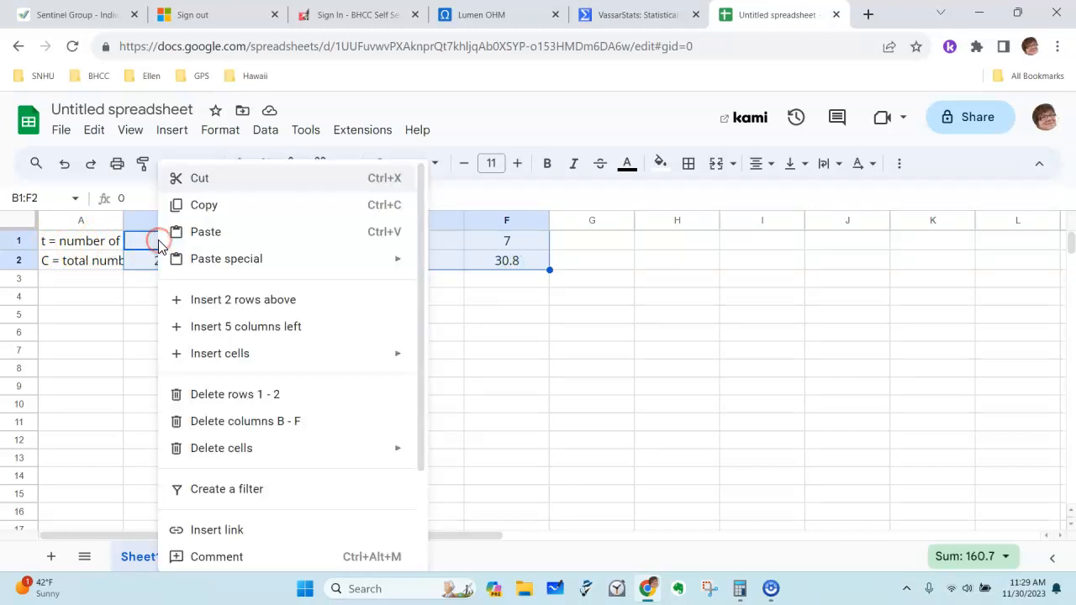
click(201, 205)
click(162, 299)
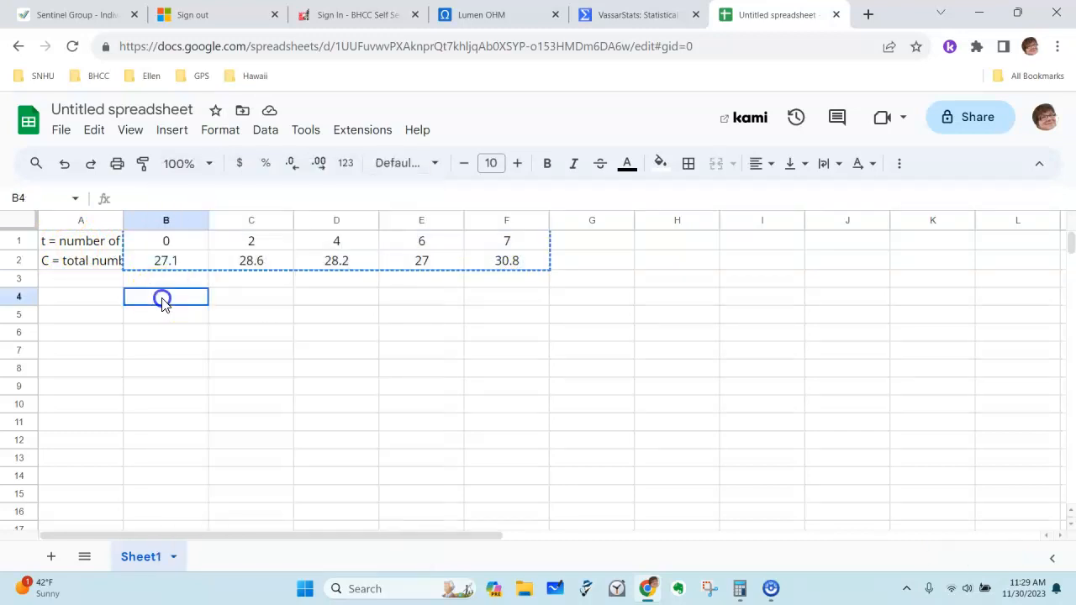
click(190, 310)
right_click(192, 305)
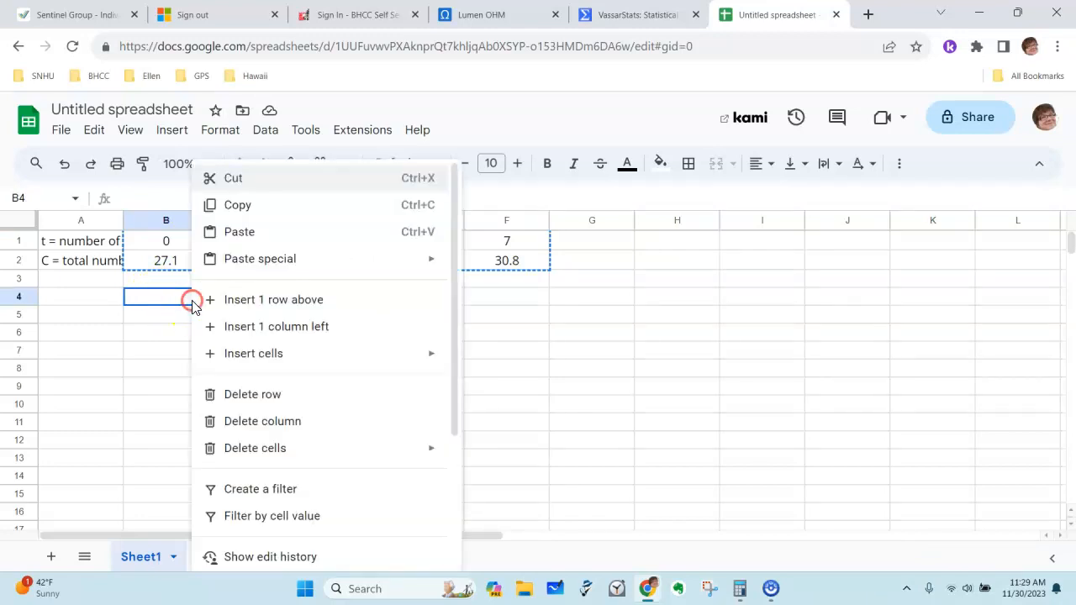
click(254, 261)
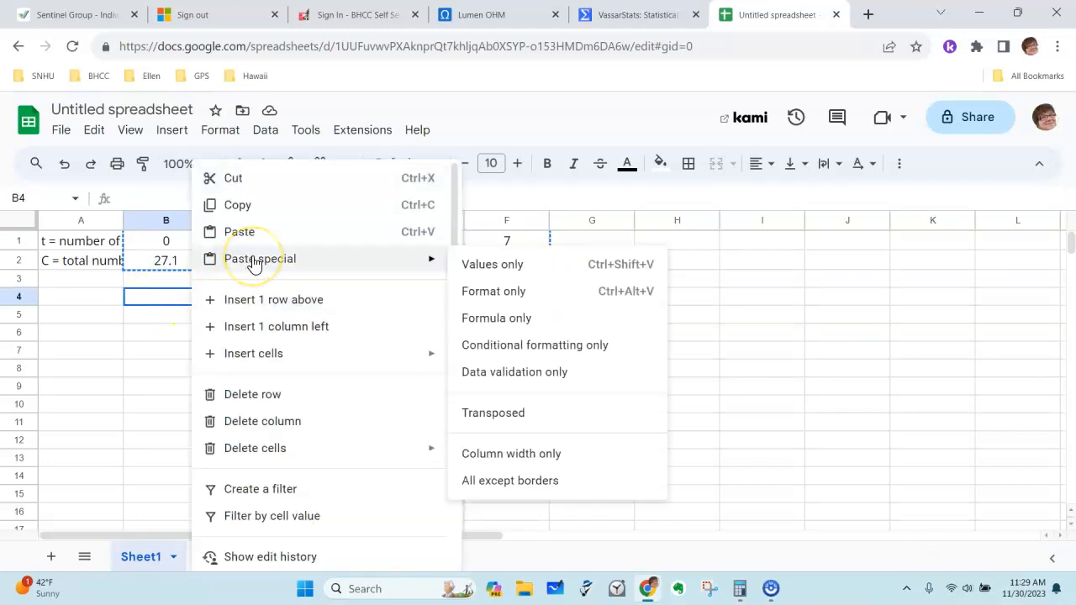
click(492, 413)
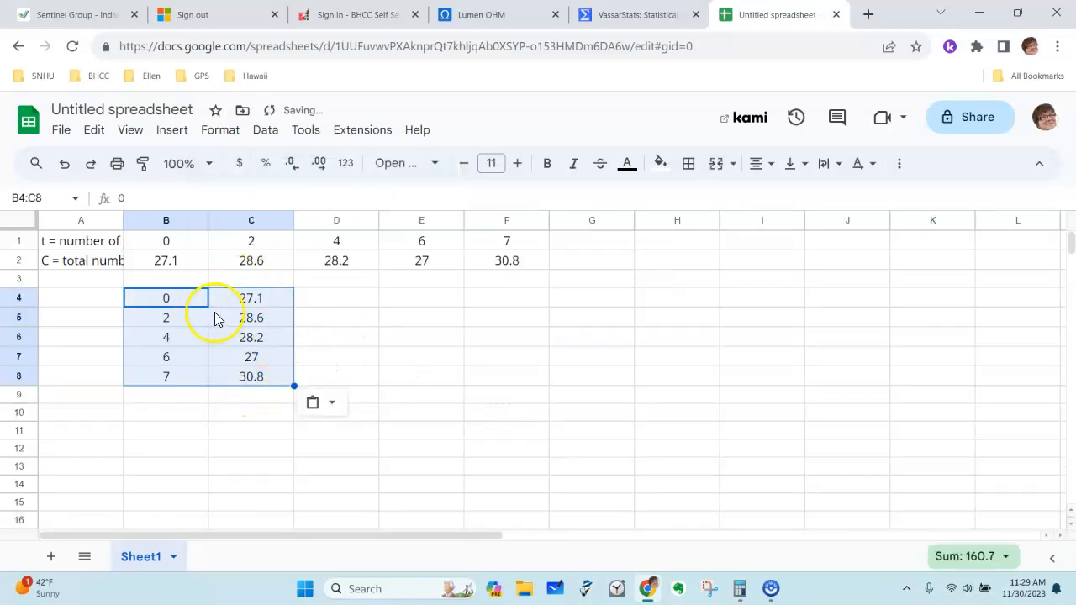
click(351, 358)
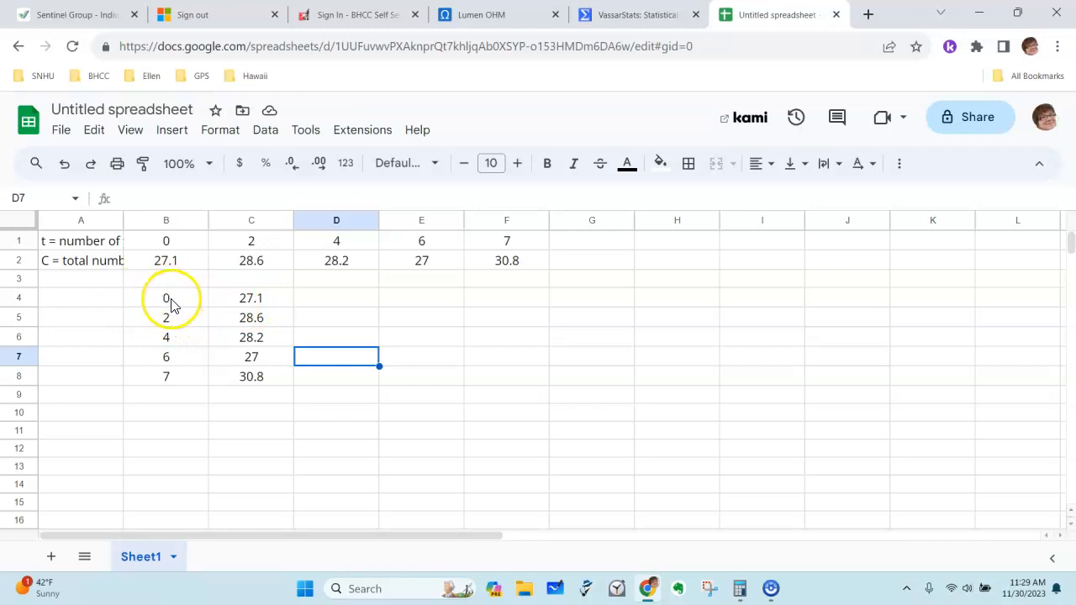
- Try moving the values in C4:C8 to A4:A8 and undo the move
drag(165, 301, 250, 383)
click(243, 329)
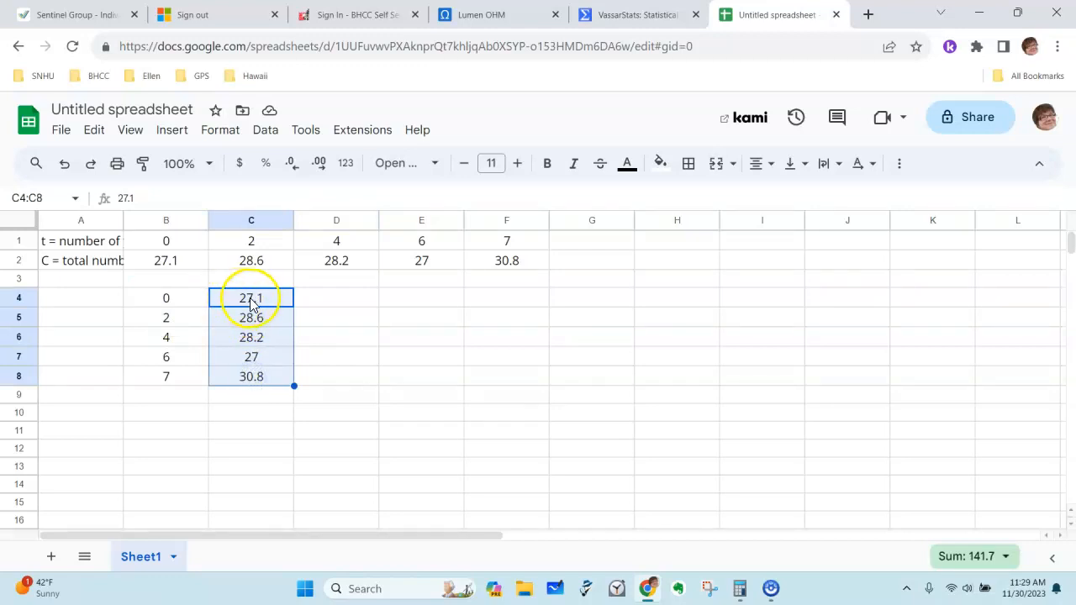
drag(246, 284, 104, 303)
key(ctrl+z)
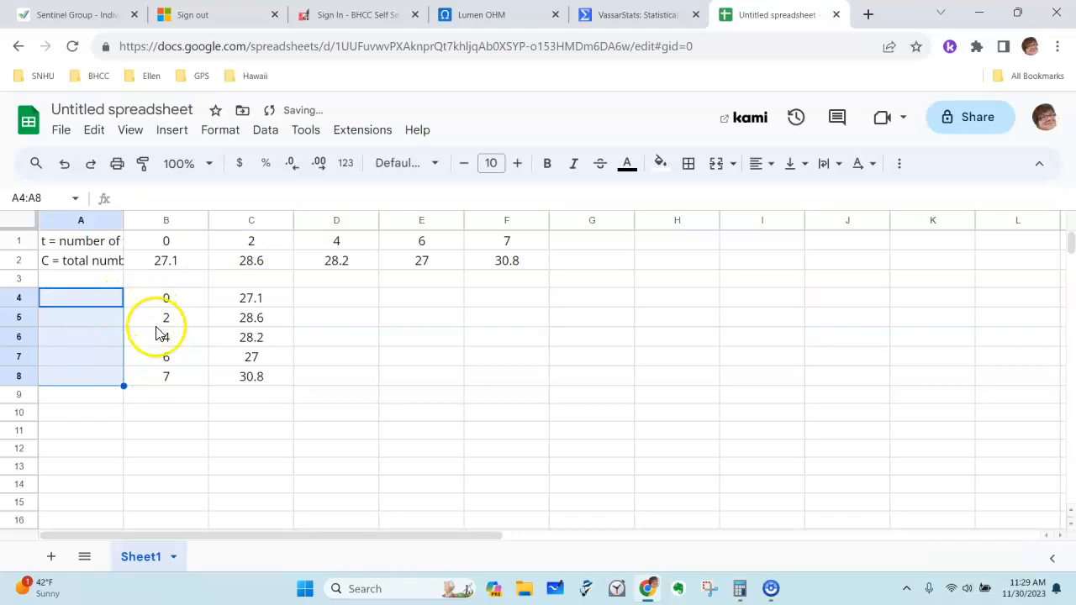
- Copy B4:C8 into the Data Entry box in VassarStats and calculate the regression
click(156, 391)
drag(161, 304, 235, 376)
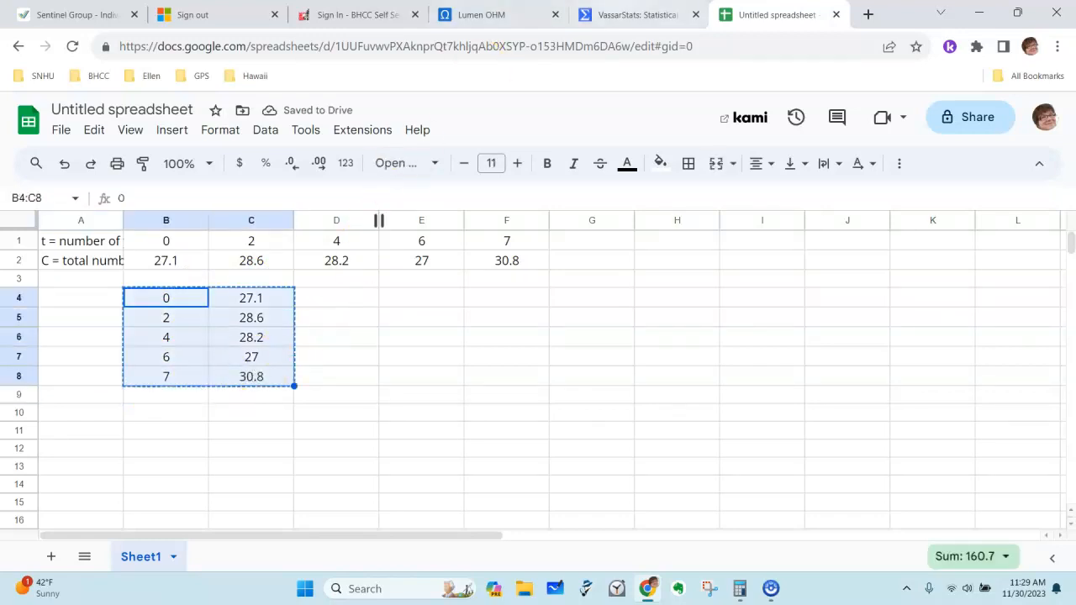
click(623, 15)
click(283, 250)
key(ctrl+v)
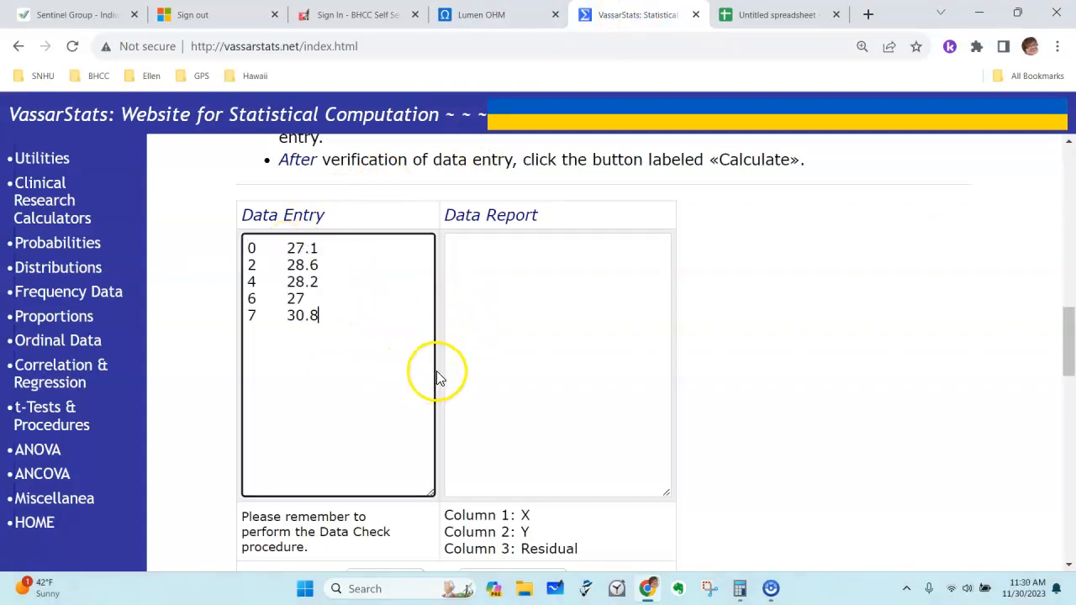
scroll(436, 377, down, 1)
click(498, 499)
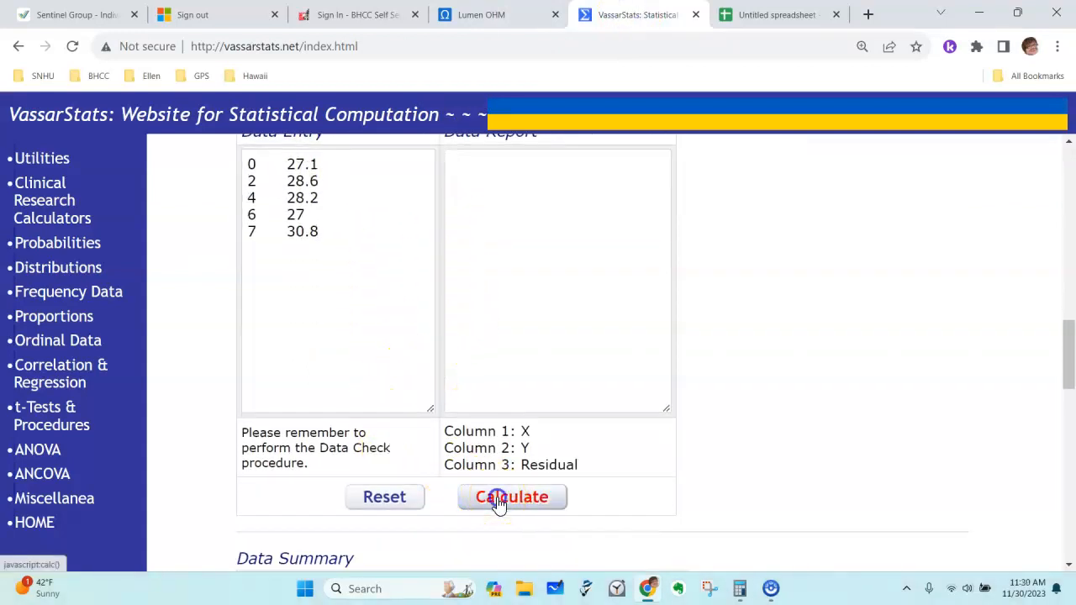
- Examine the residuals in the Data Report and the slope and Y intercept in the regression results
scroll(717, 343, up, 1)
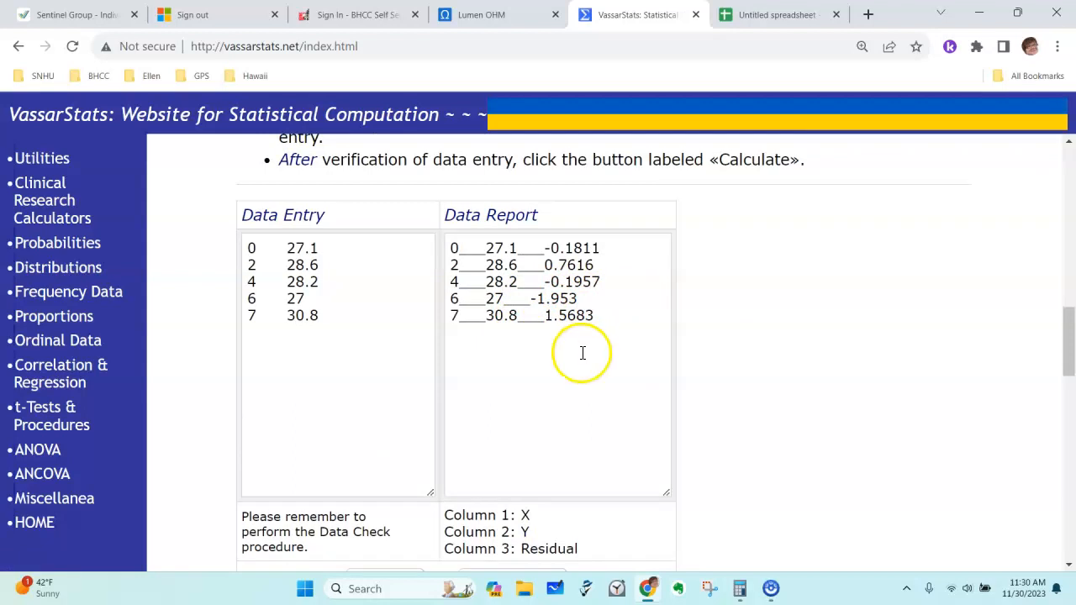
scroll(624, 365, up, 4)
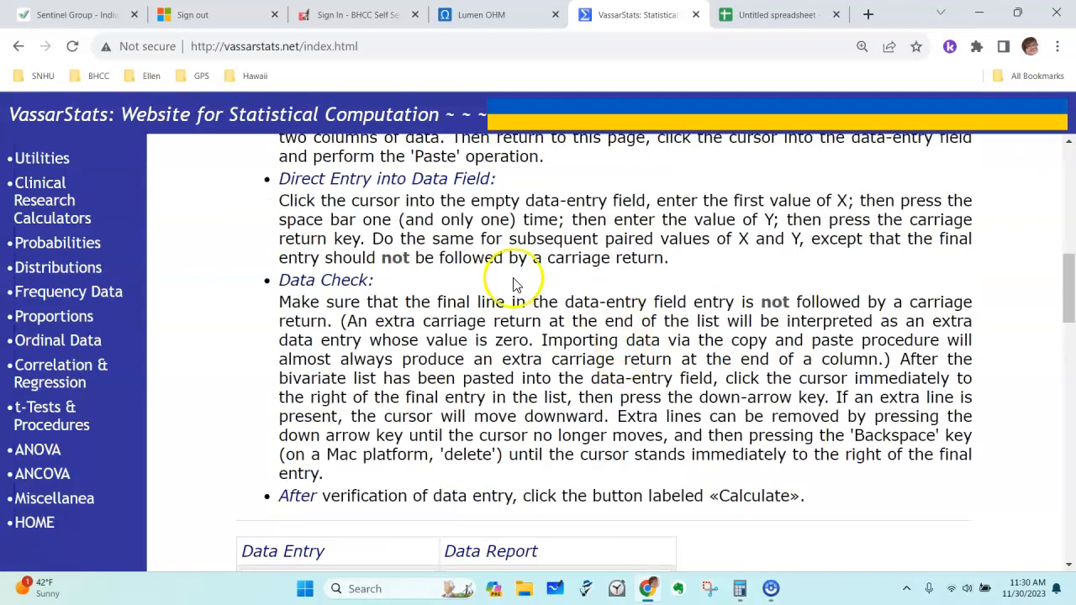
scroll(415, 411, down, 6)
scroll(415, 413, up, 1)
scroll(415, 412, down, 5)
scroll(425, 377, up, 3)
scroll(425, 378, down, 3)
scroll(454, 406, down, 3)
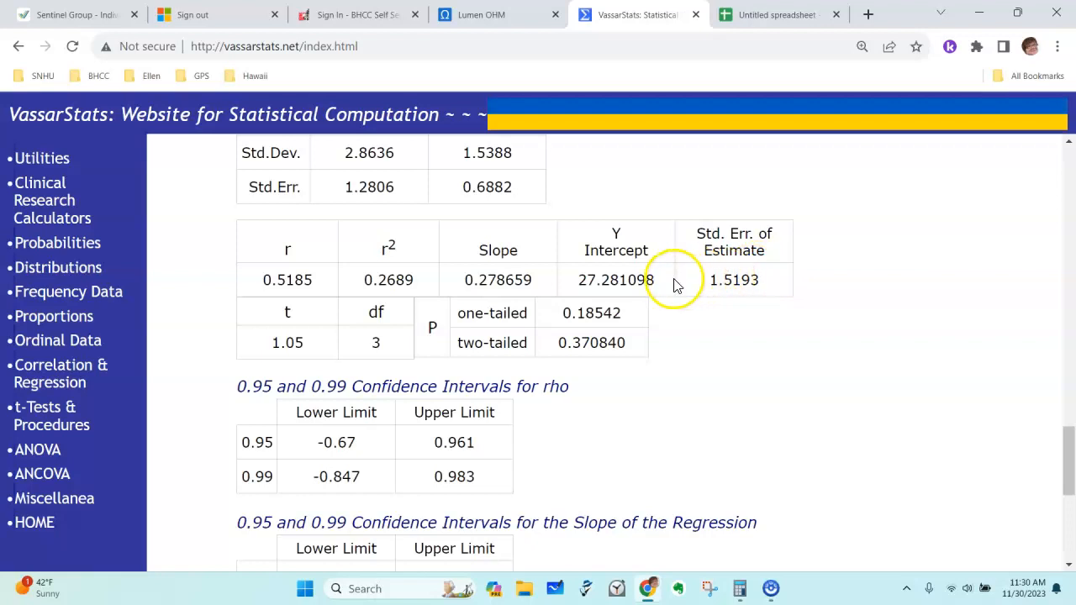
drag(653, 279, 577, 277)
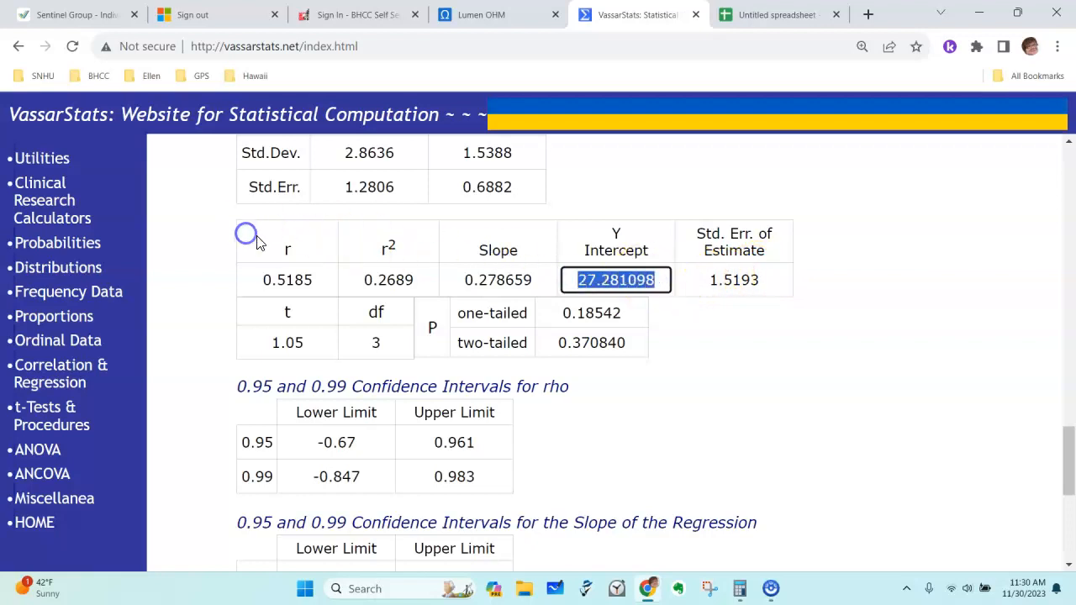
click(256, 241)
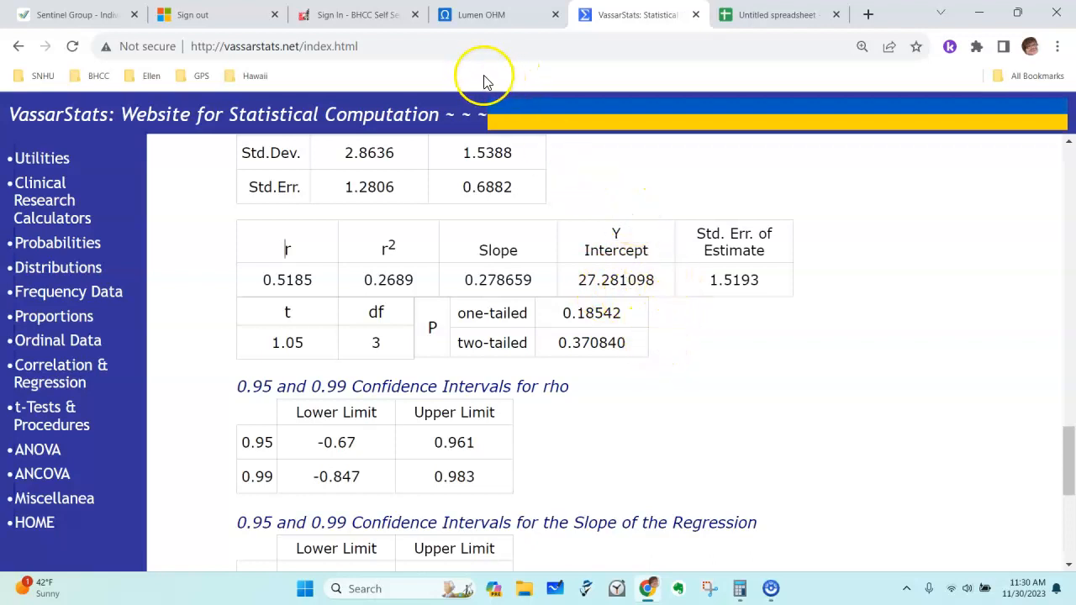
- Return to Question 3 in Lumen OHM and enter .28t + 27.28 as the regression equation in part 2
mouse_move(480, 27)
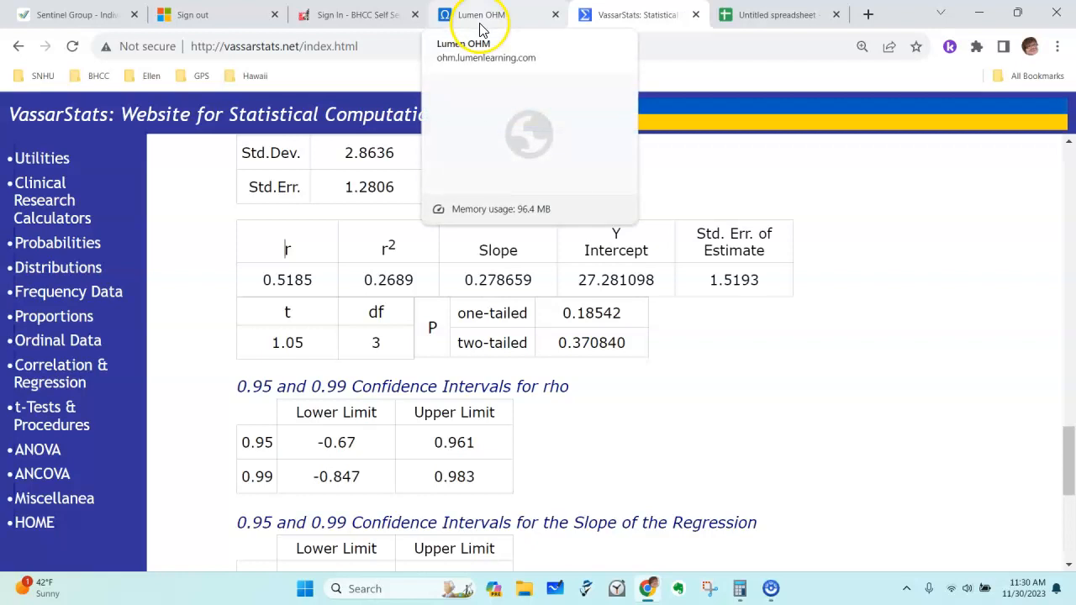
click(483, 23)
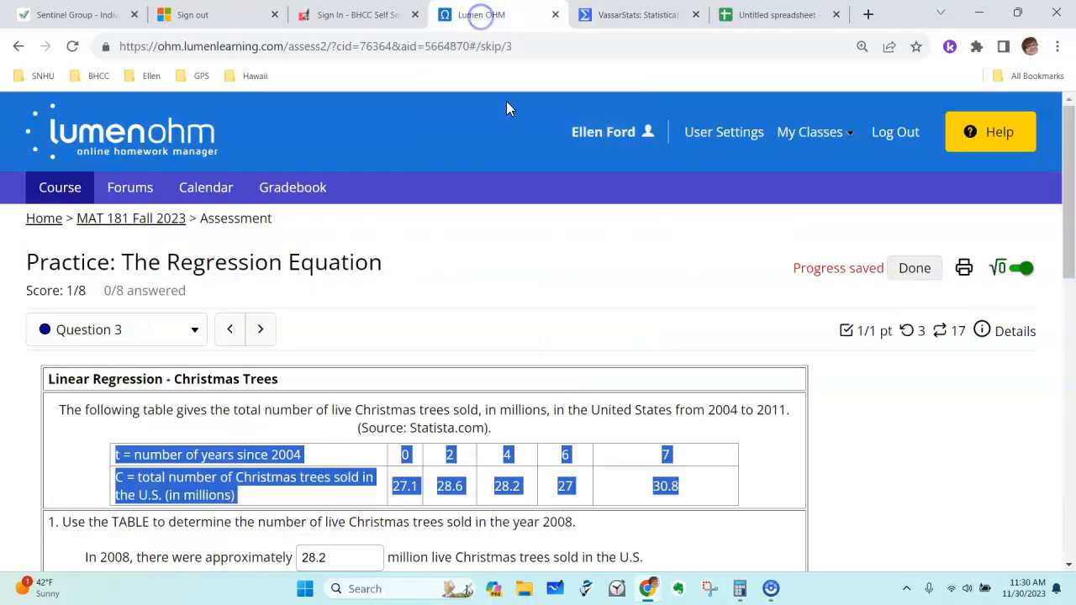
click(447, 250)
scroll(463, 277, down, 3)
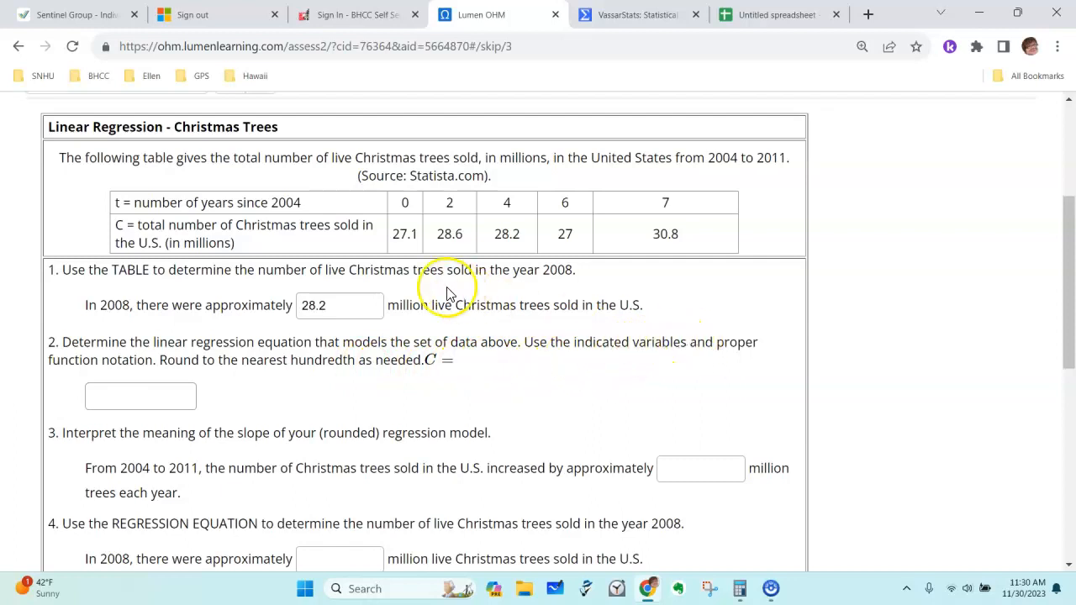
click(131, 203)
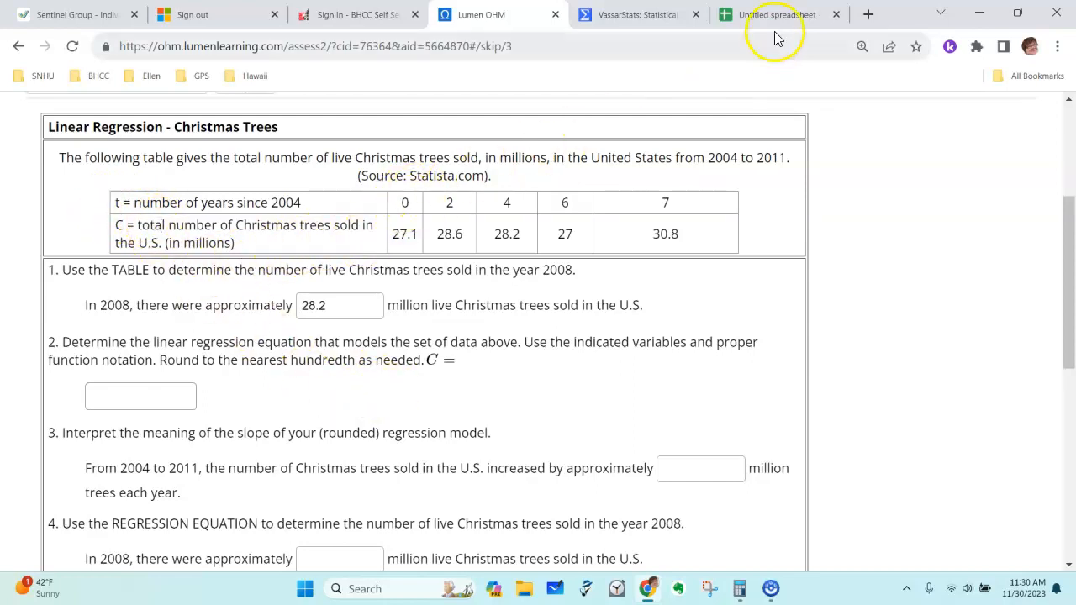
click(660, 12)
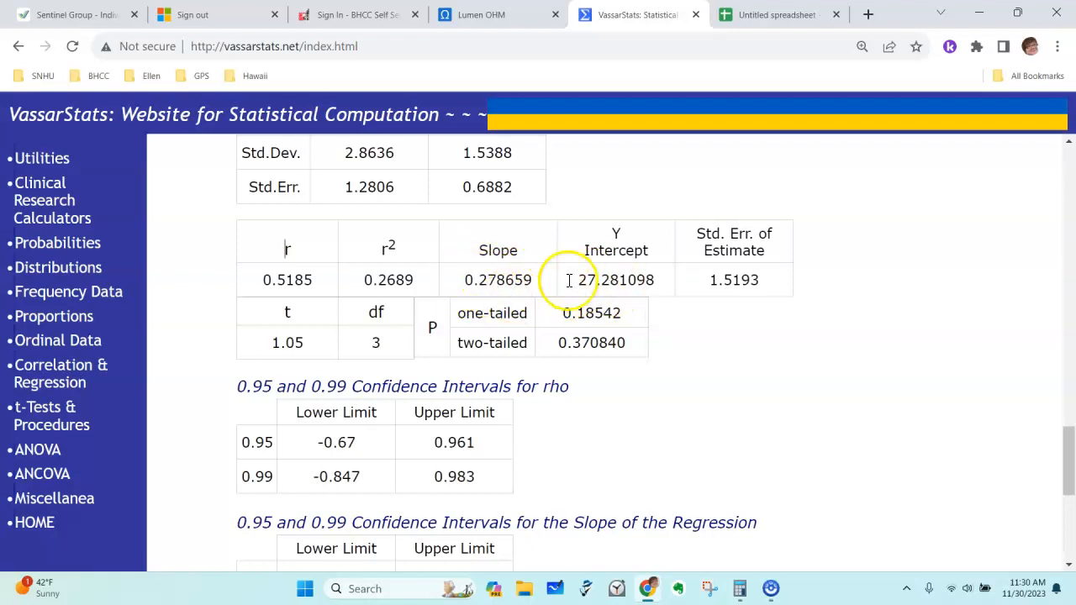
click(729, 19)
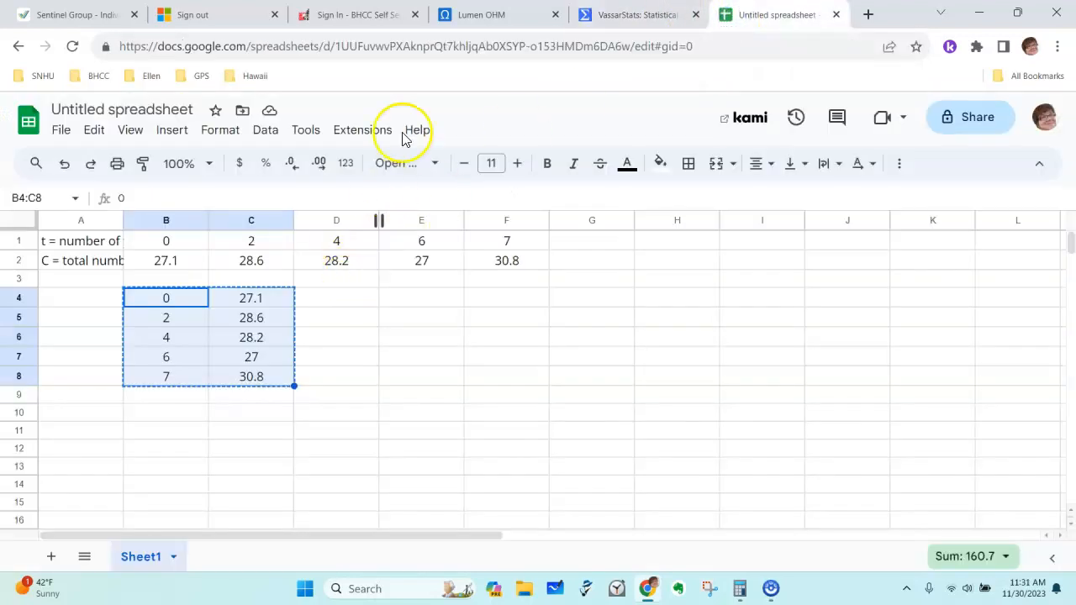
click(507, 26)
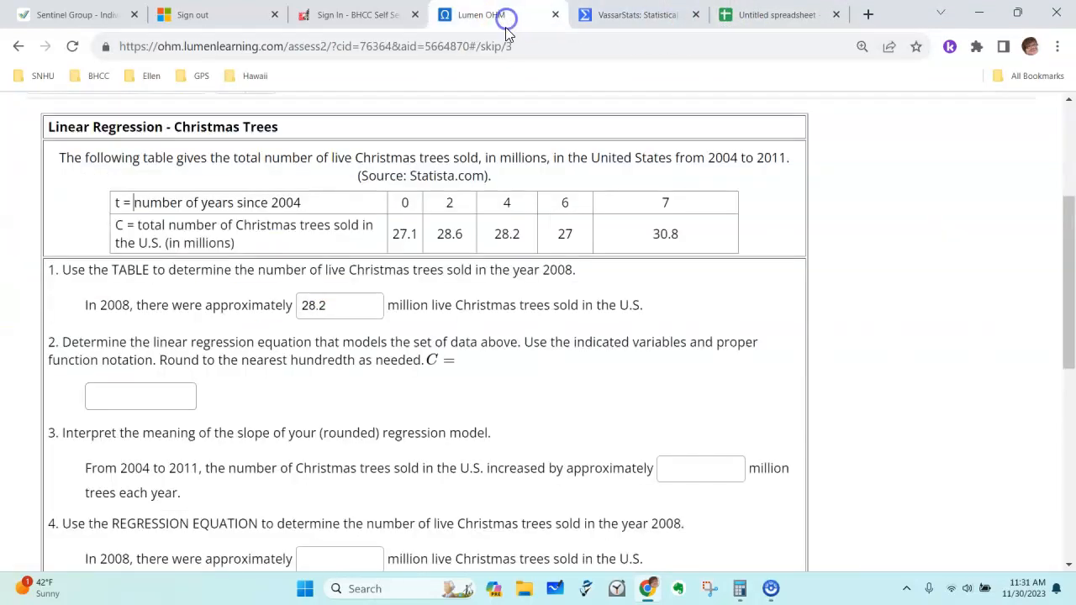
click(149, 400)
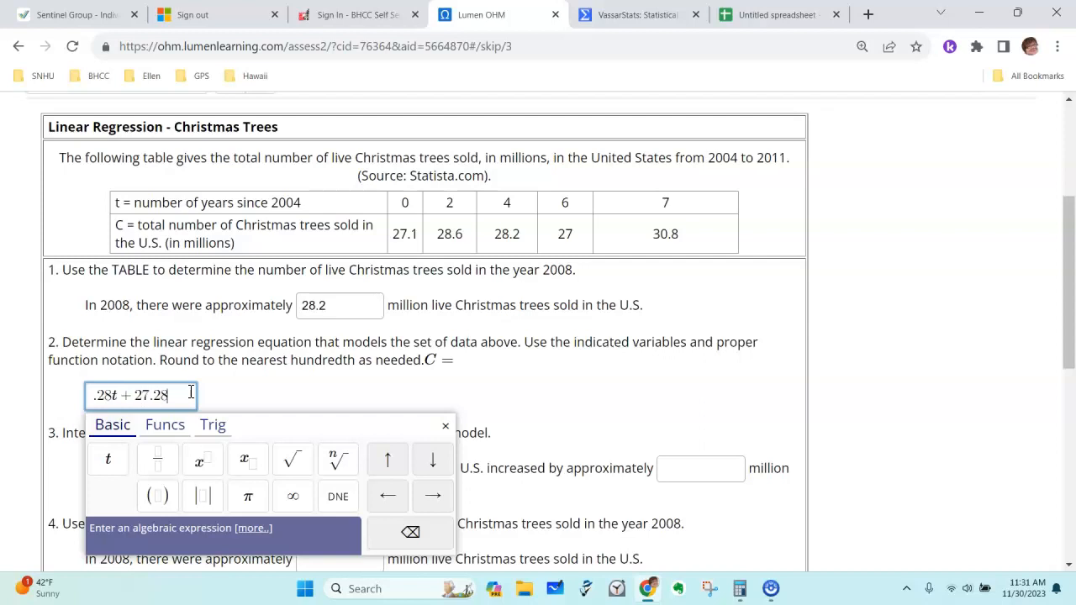
click(294, 376)
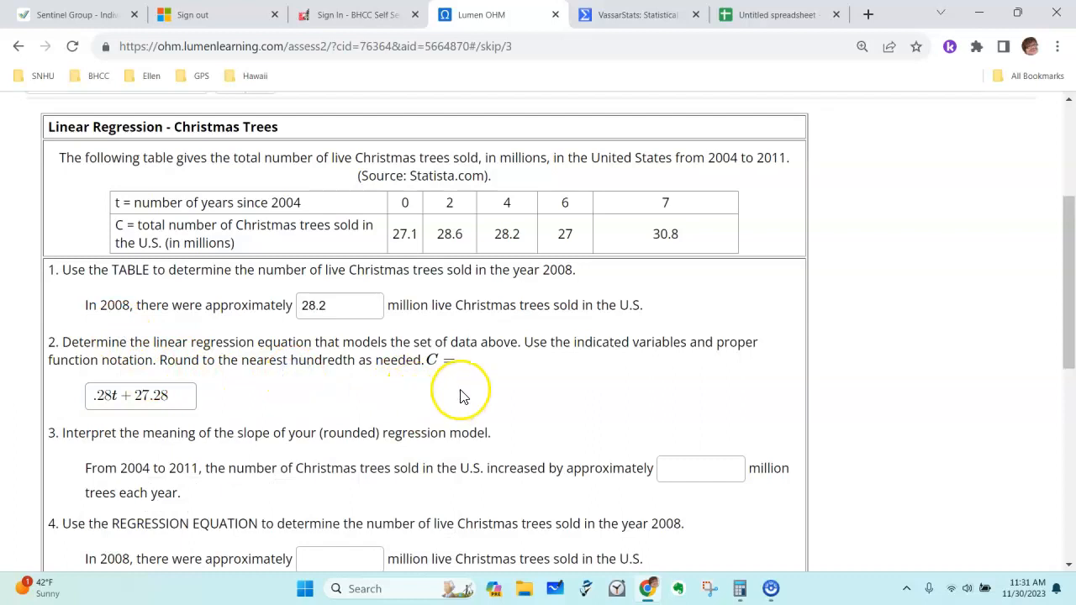
- Enter .28 as the approximate yearly increase in million trees in part 3
scroll(461, 391, down, 1)
scroll(461, 396, down, 1)
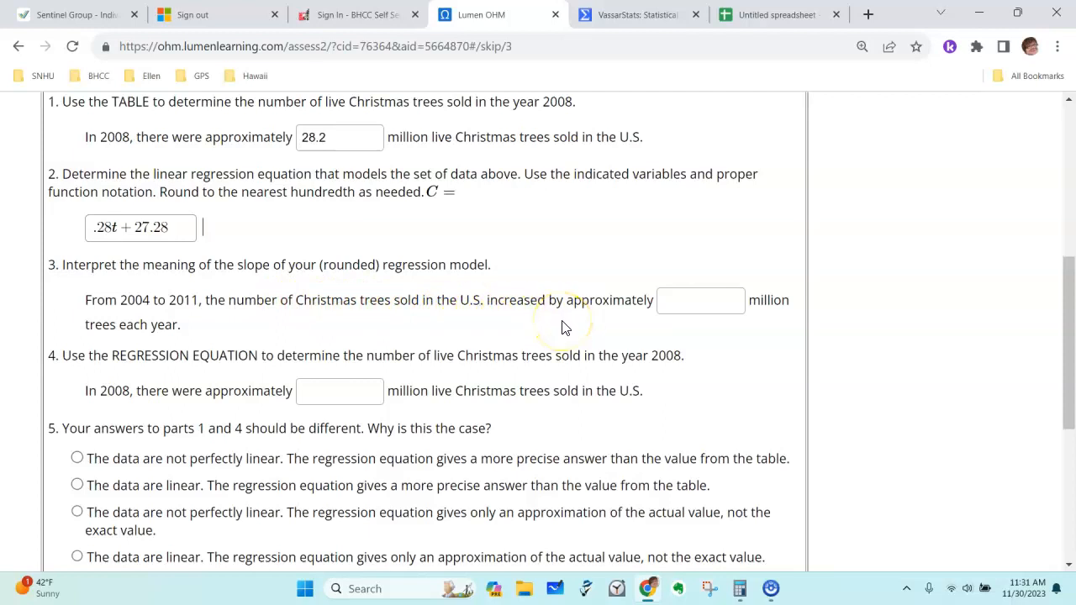
scroll(560, 329, up, 3)
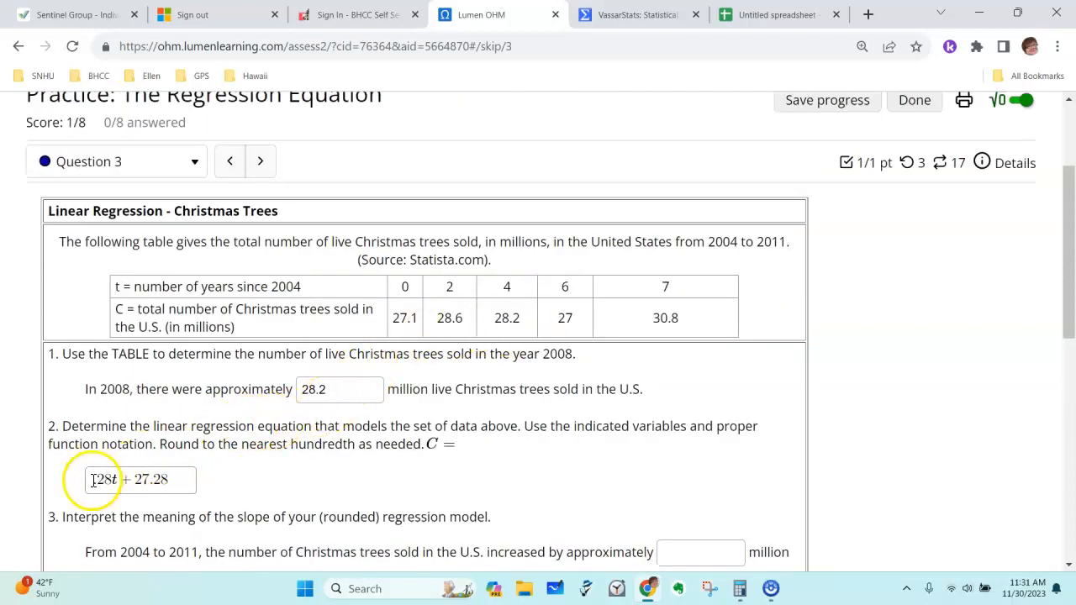
scroll(471, 424, down, 3)
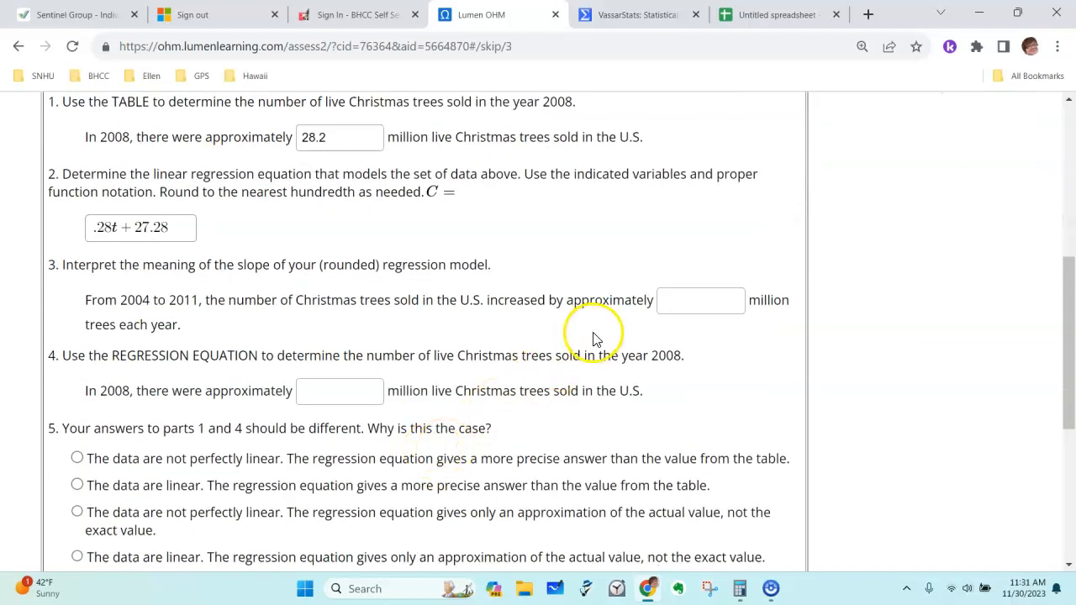
click(674, 304)
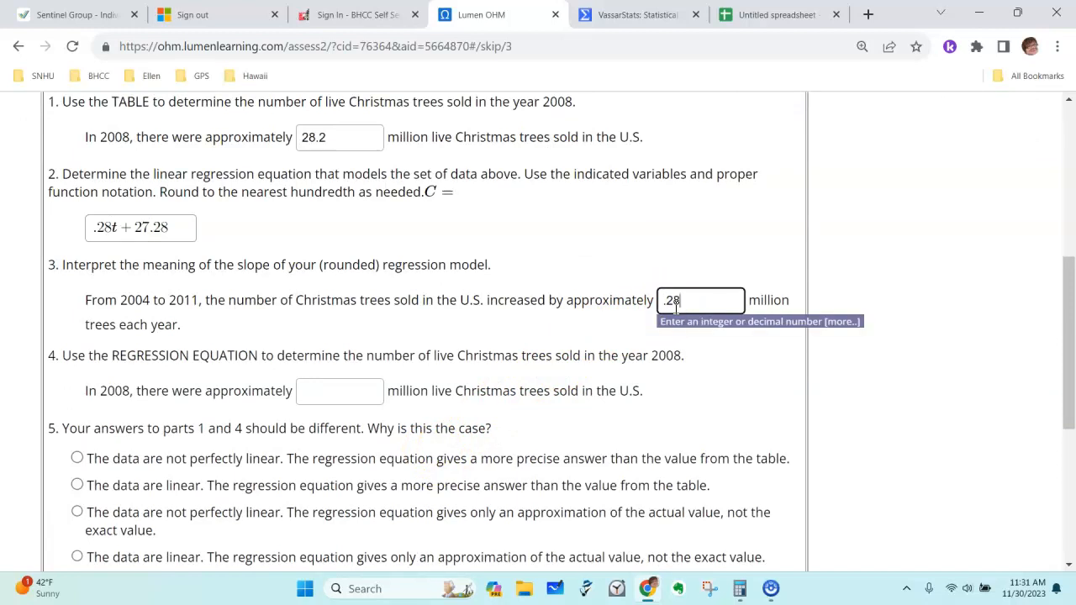
click(611, 313)
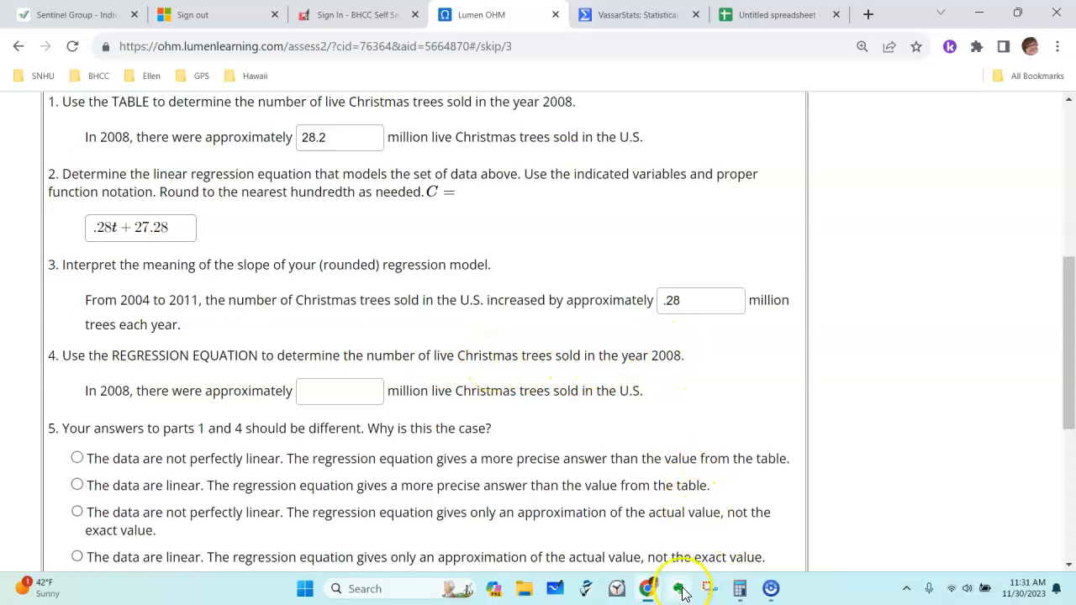
- Open the Windows Calculator and multiply the slope 0.28 by 4, the number of years from 2004 to 2008
click(735, 587)
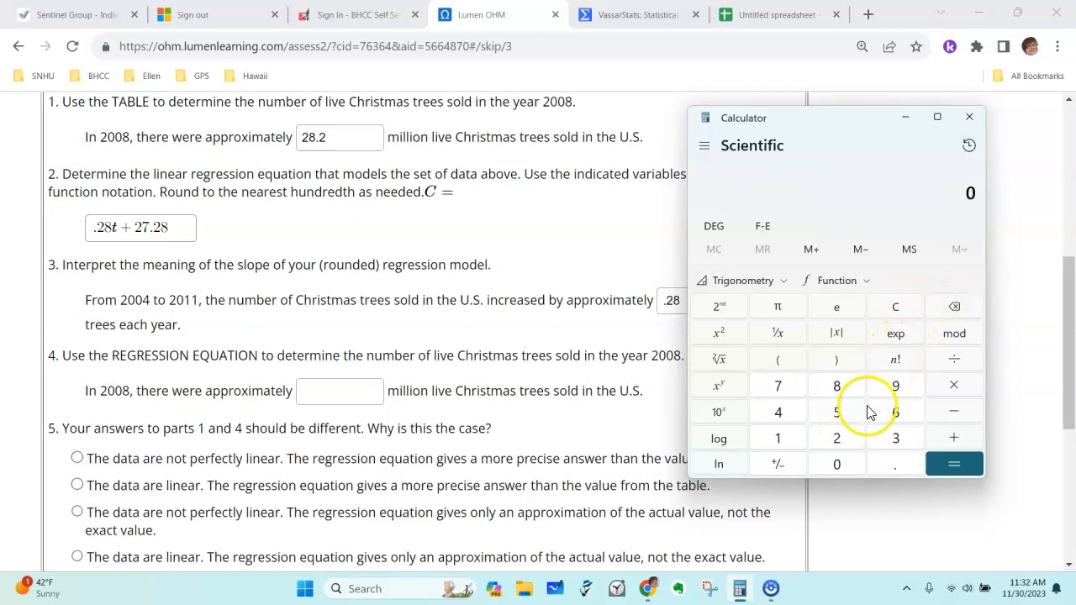
click(895, 462)
click(836, 438)
click(836, 386)
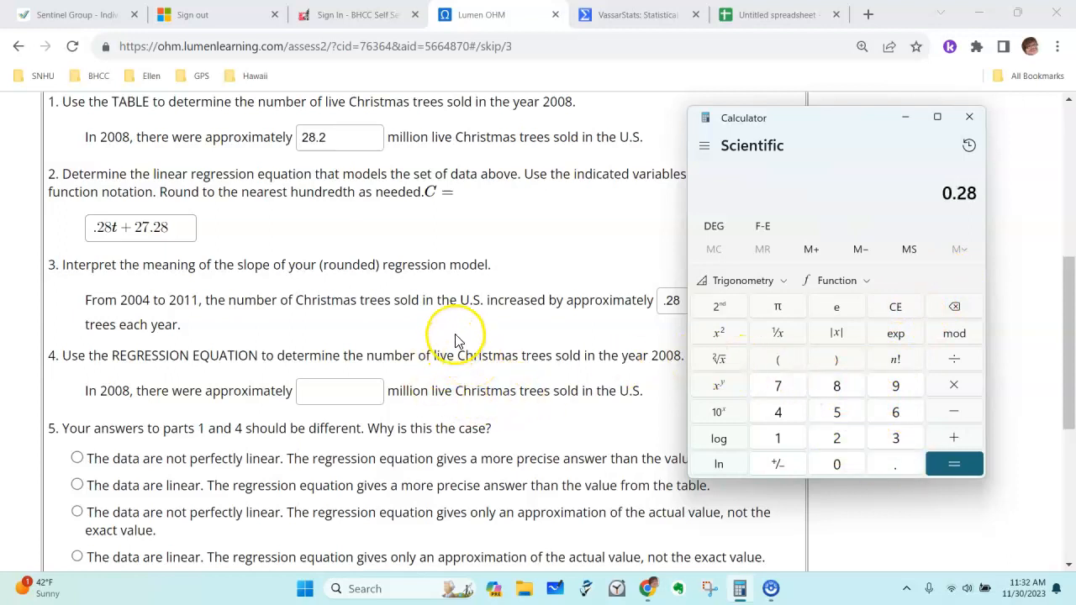
scroll(454, 336, up, 3)
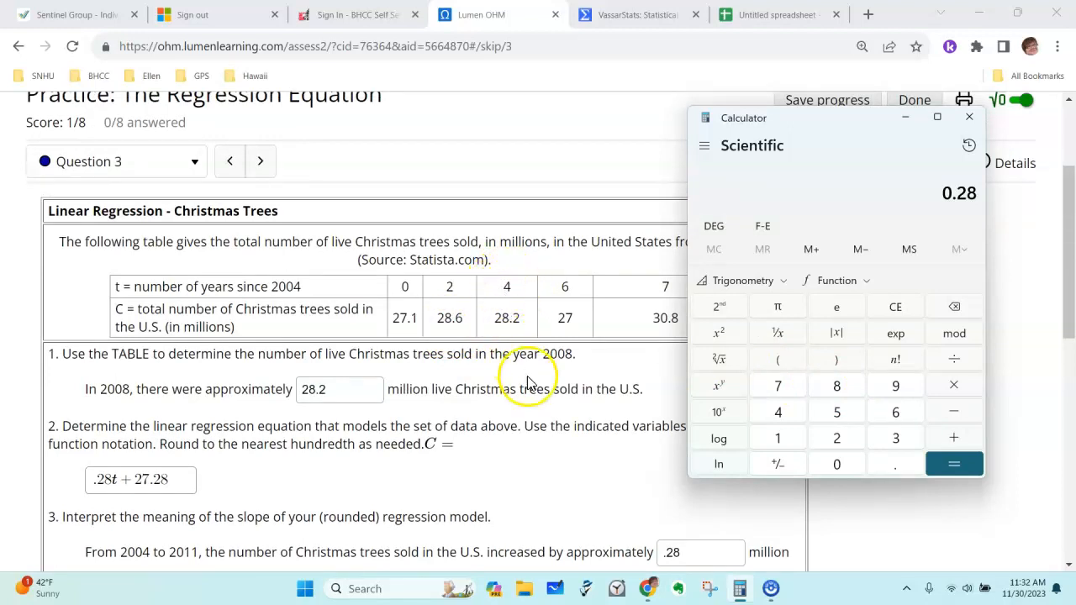
scroll(529, 384, down, 4)
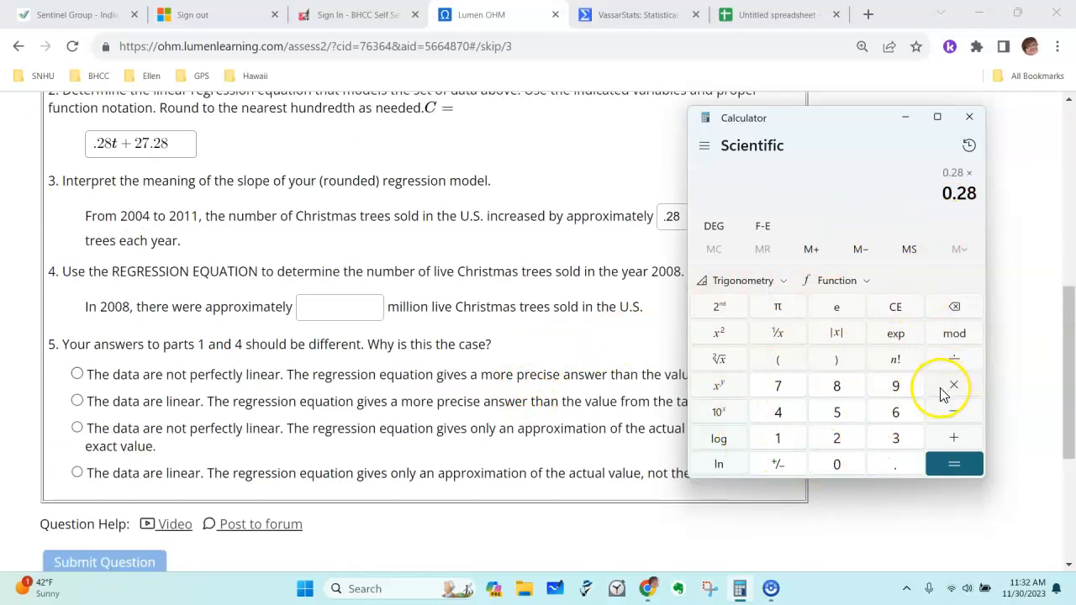
click(779, 412)
click(953, 464)
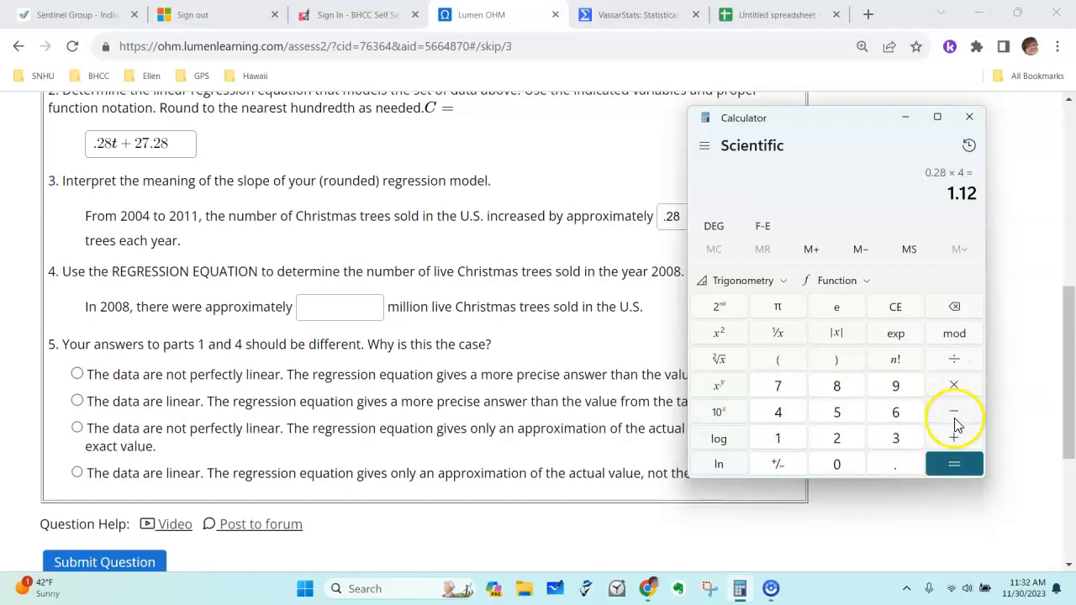
- Add 27.28 to the product in Calculator and enter 28.4 as the 2008 estimate in part 4 of the question
click(837, 440)
click(778, 385)
click(882, 468)
click(837, 439)
click(838, 397)
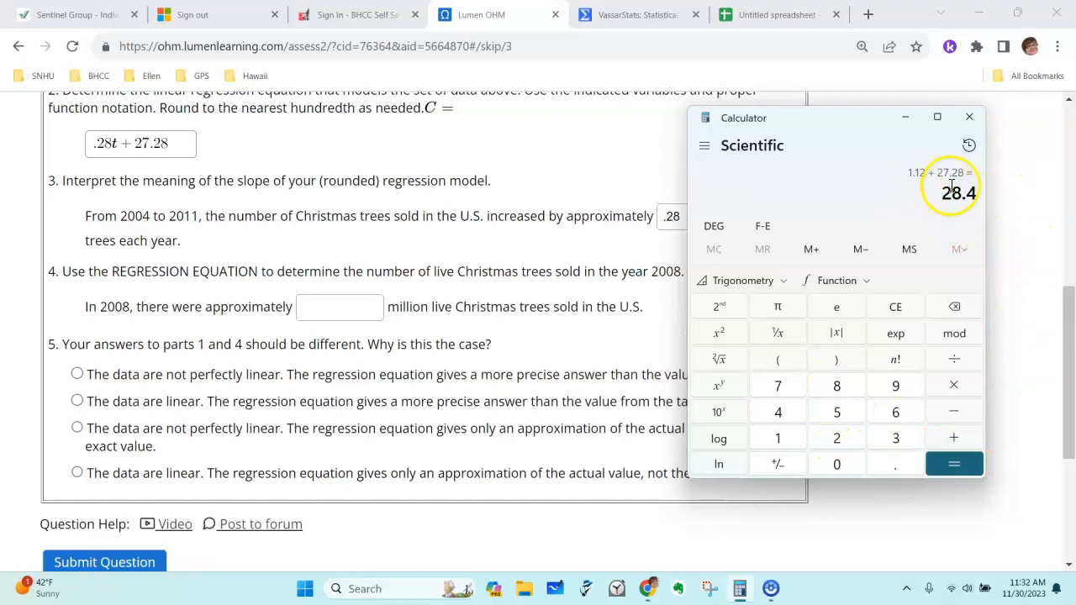
click(328, 308)
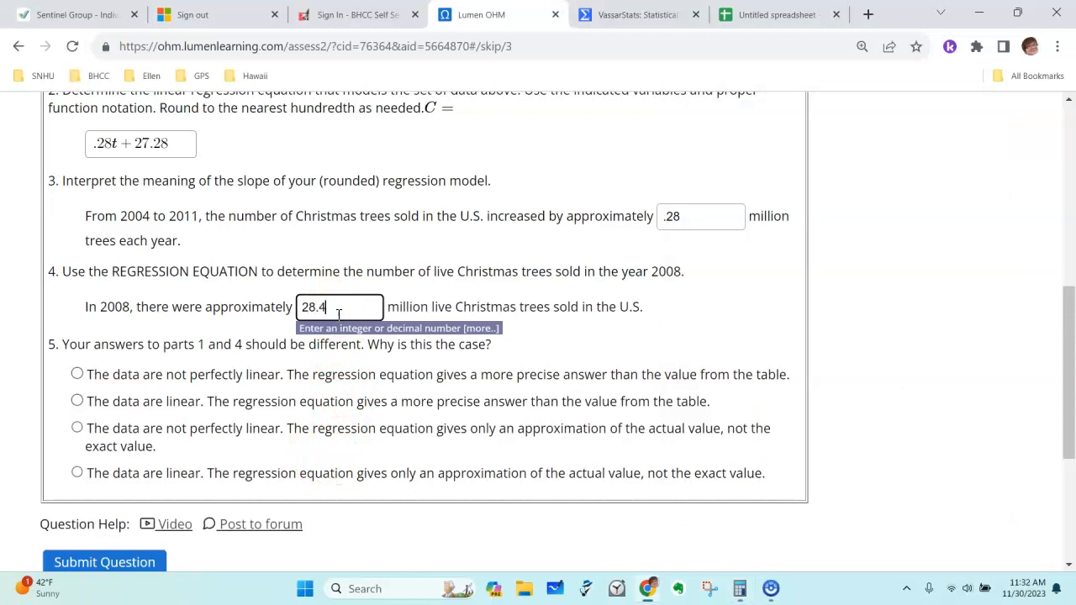
click(424, 298)
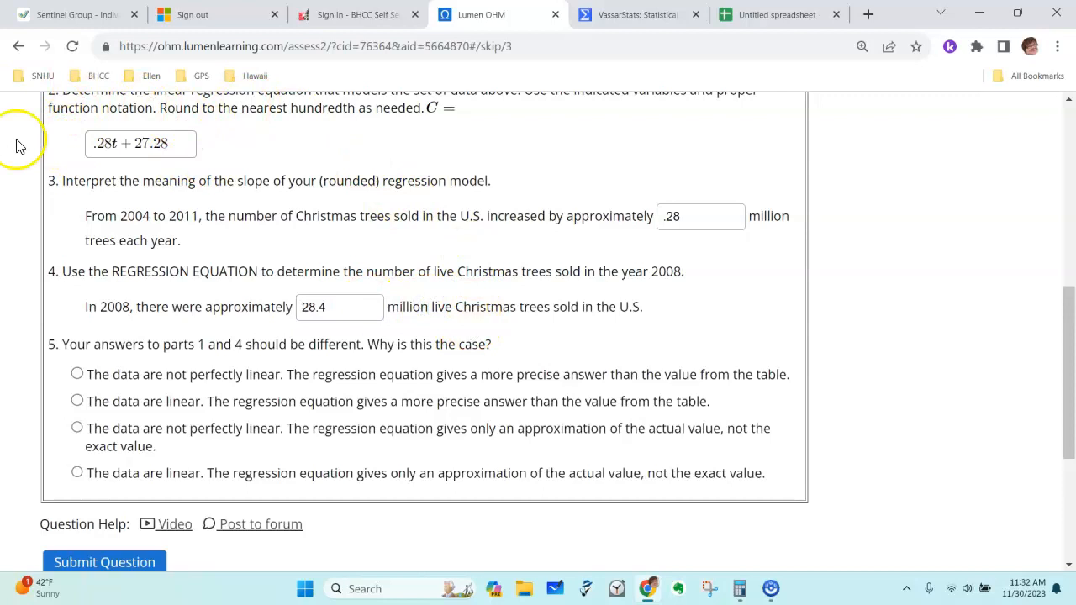
- Compare the answer options in part 5 and choose that the data are not perfectly linear and the regression equation gives only an approximation
right_click(35, 67)
click(341, 155)
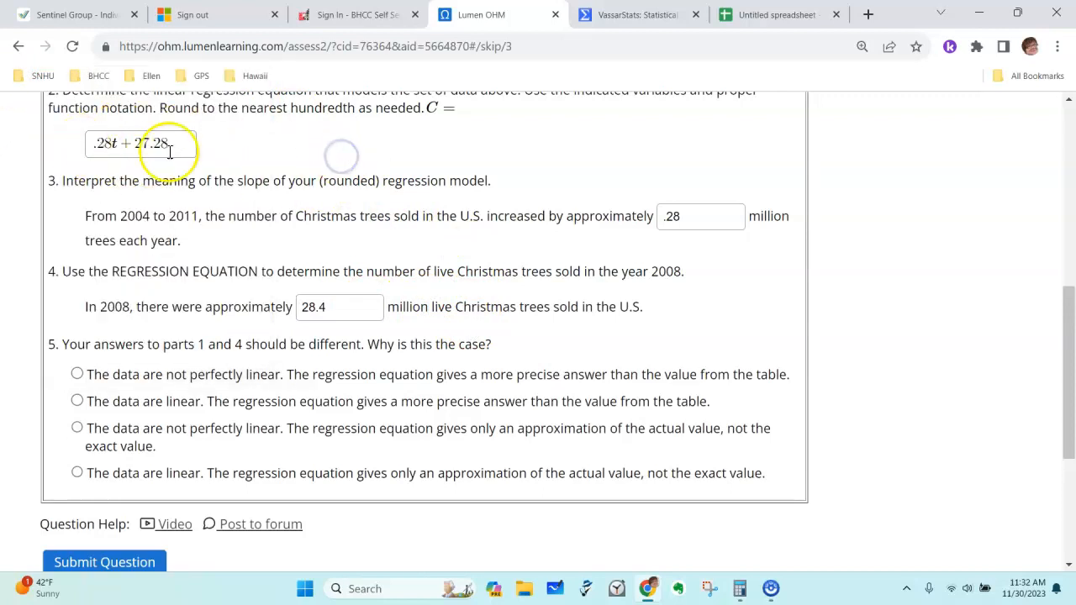
scroll(432, 259, up, 2)
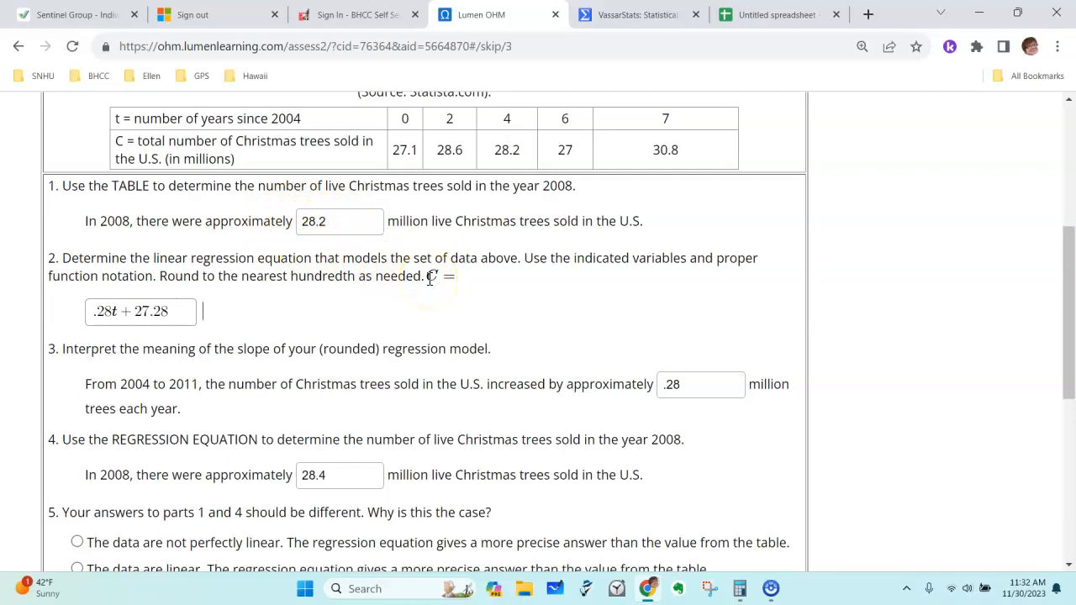
scroll(430, 277, down, 3)
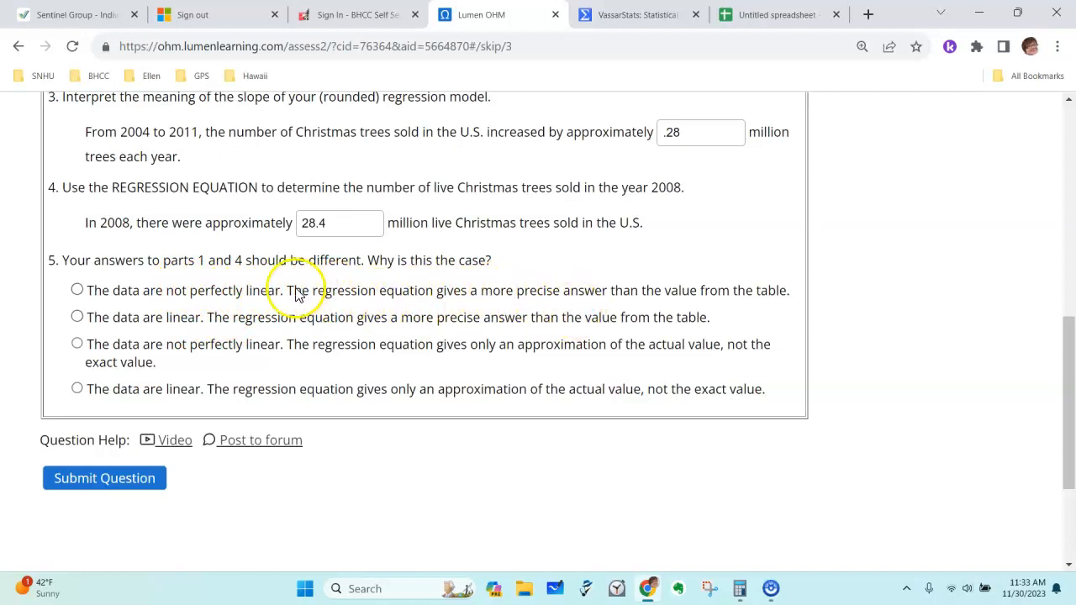
drag(339, 296, 798, 290)
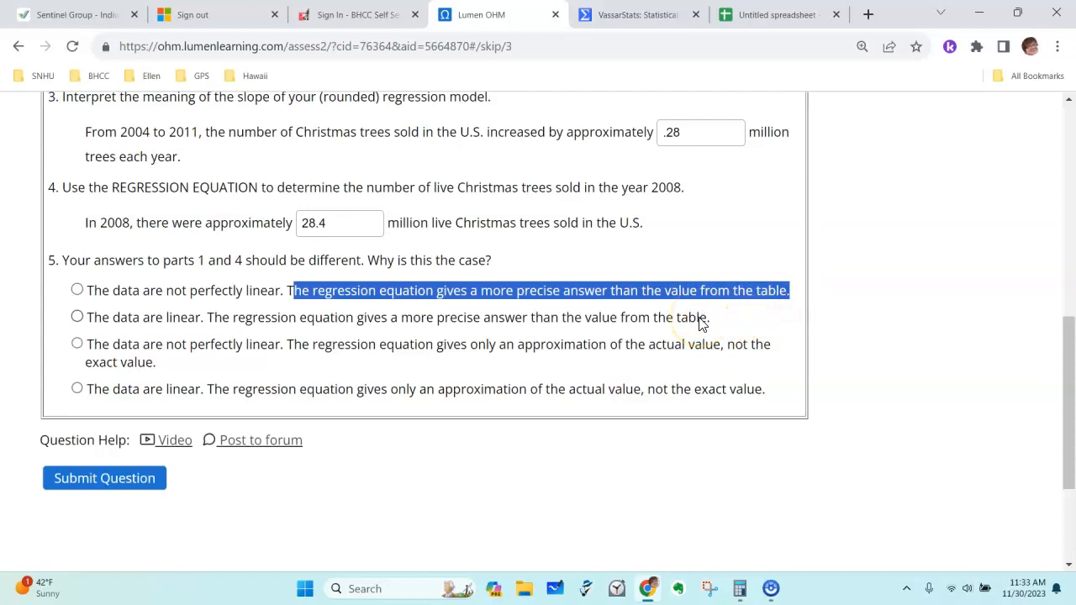
click(434, 290)
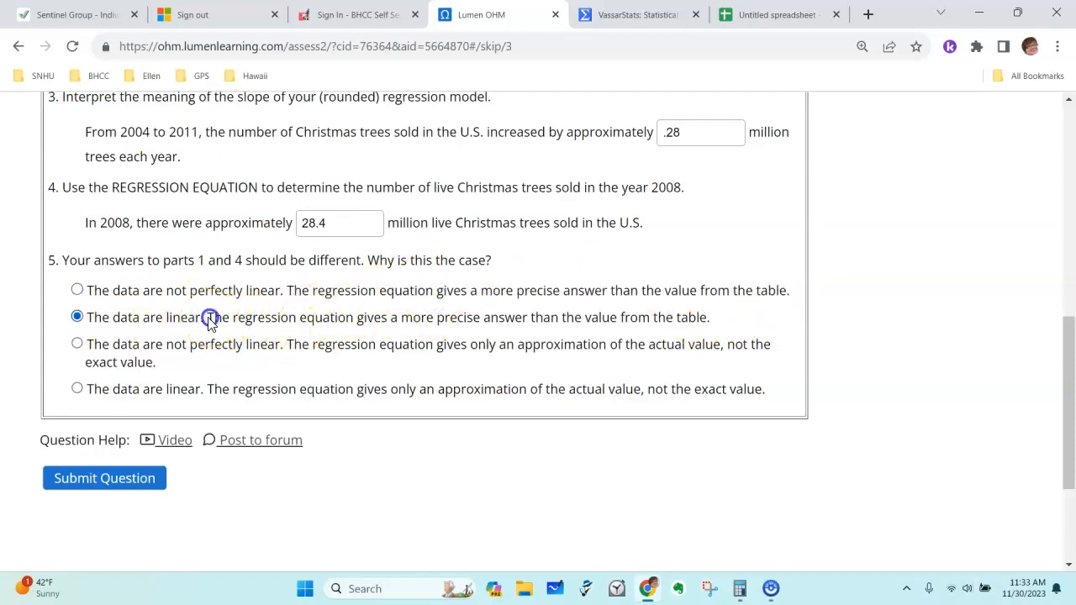
drag(207, 320, 683, 327)
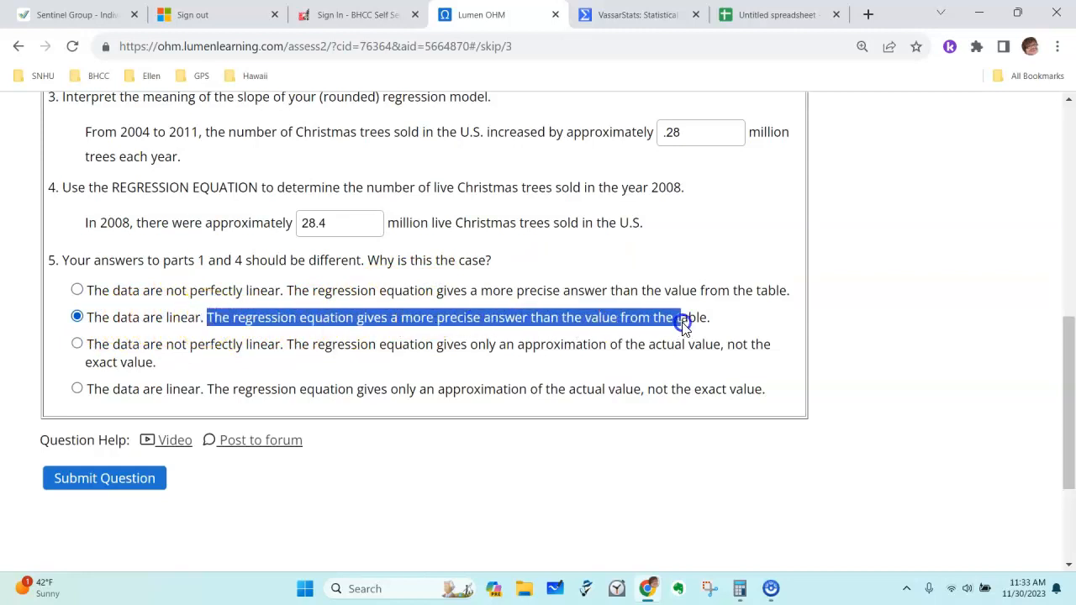
click(132, 344)
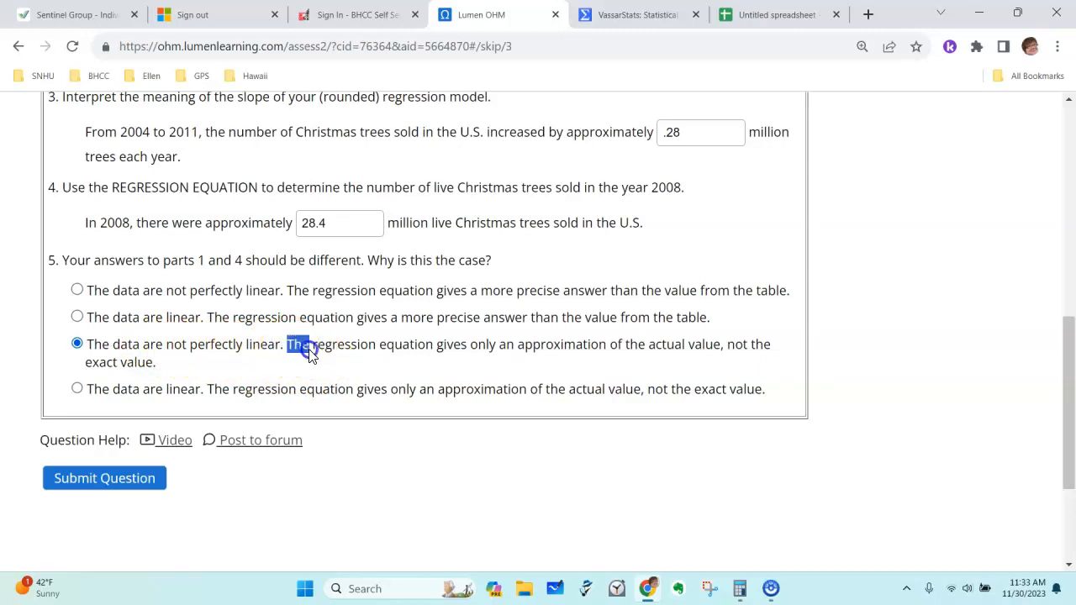
drag(309, 353, 330, 368)
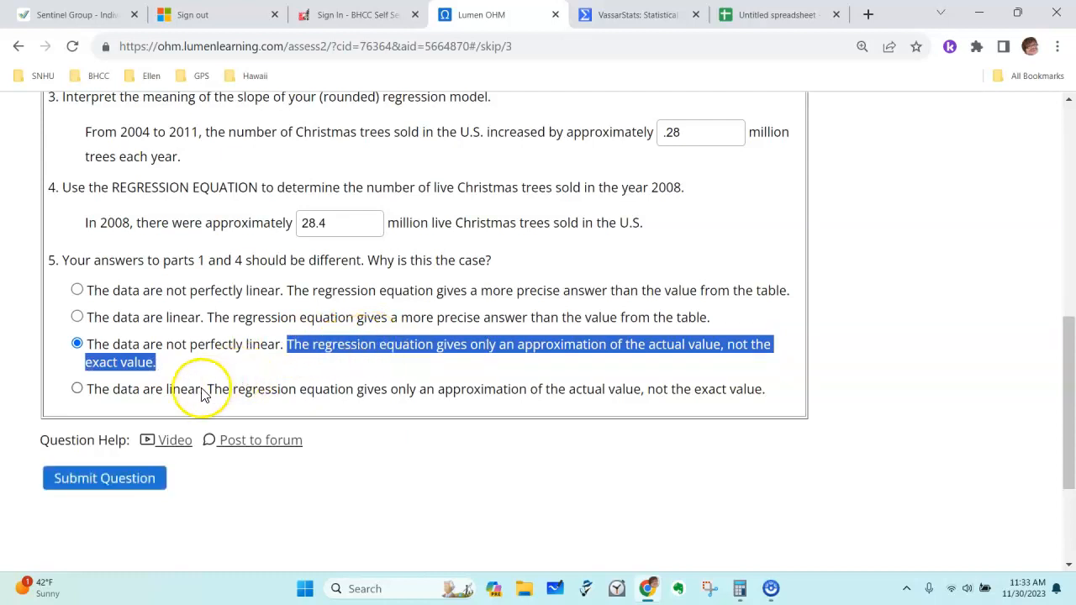
drag(210, 391, 762, 404)
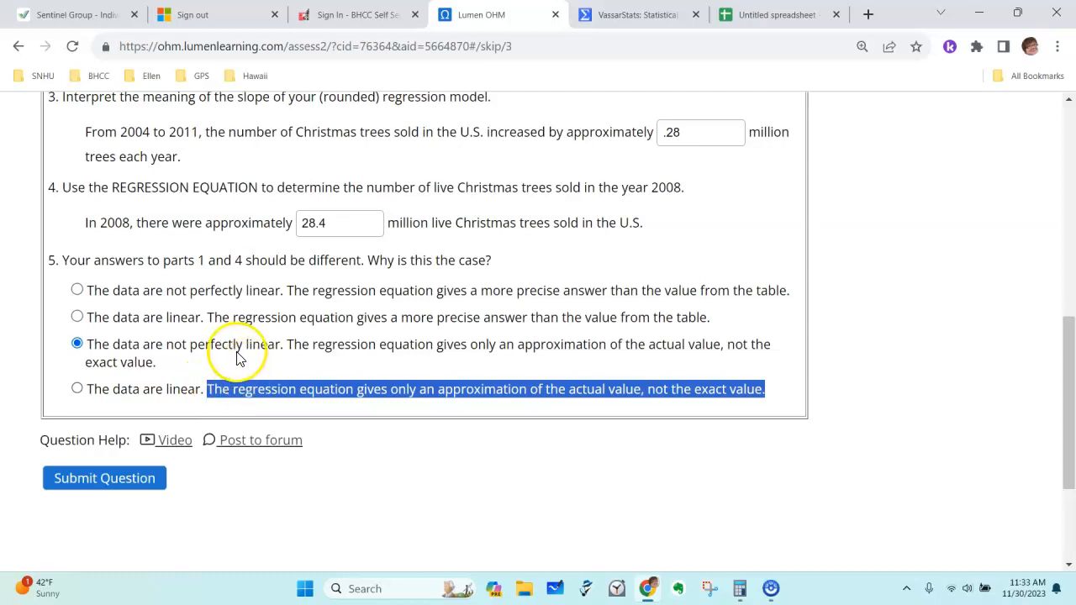
- Check the correlation coefficient r in the VassarStats results, return to Lumen OHM, submit the question and review the marked answers
click(636, 18)
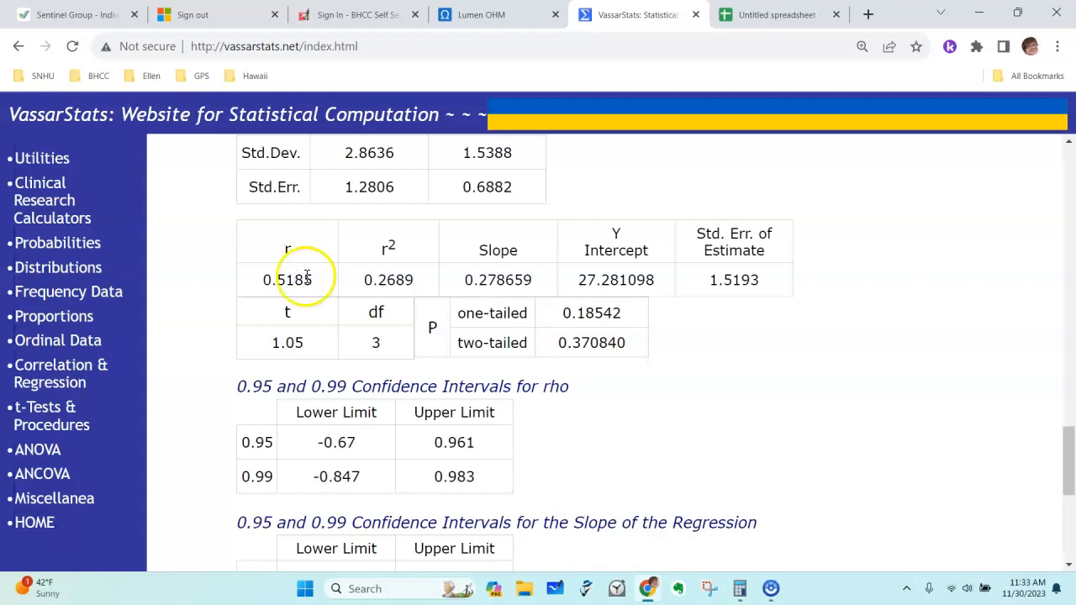
click(491, 15)
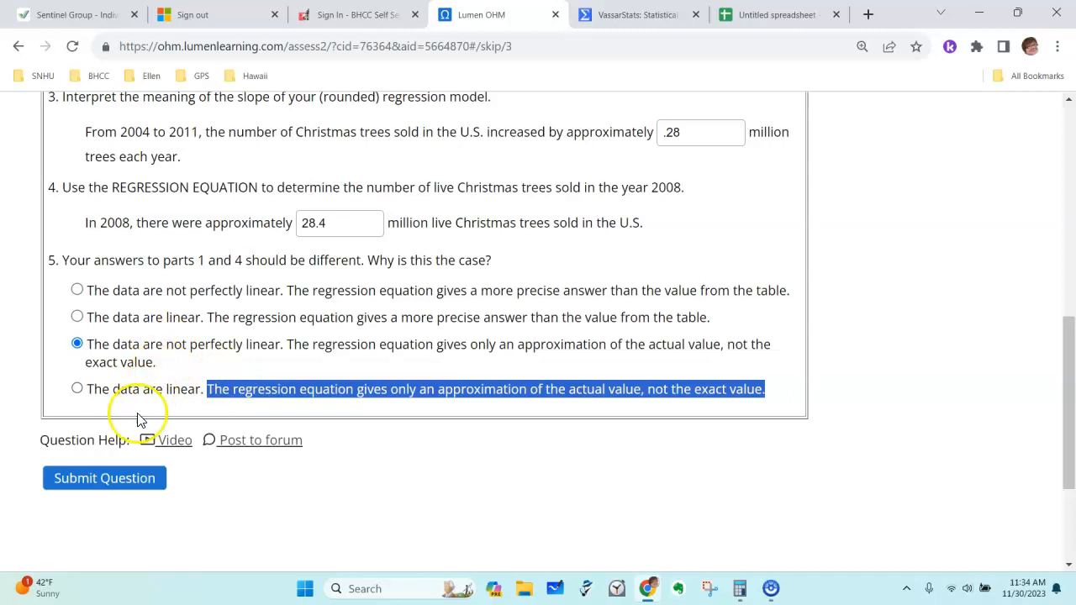
click(100, 484)
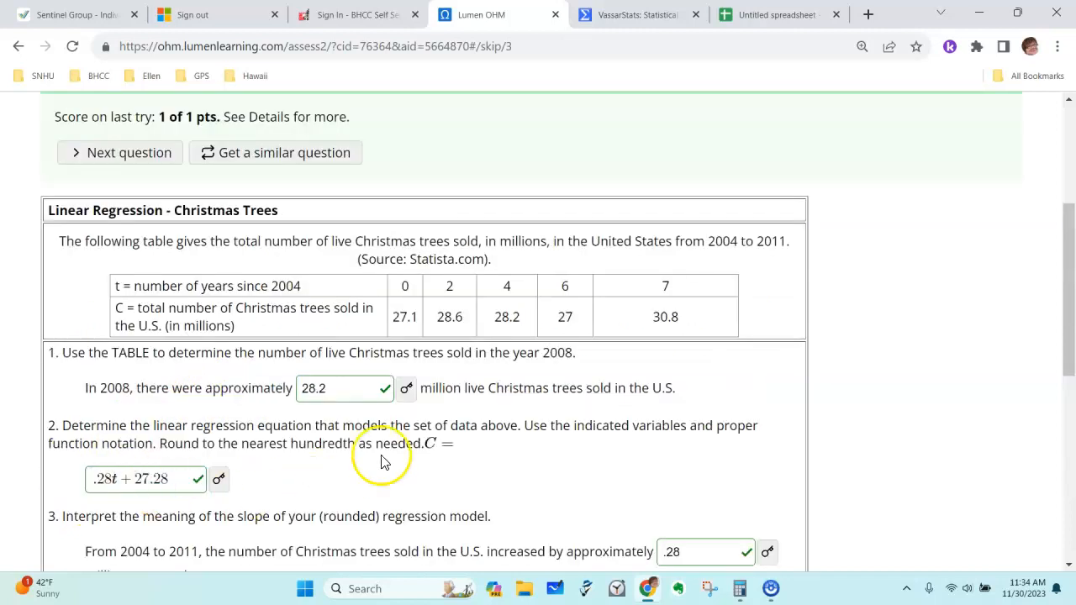
scroll(471, 373, down, 1)
scroll(480, 367, down, 5)
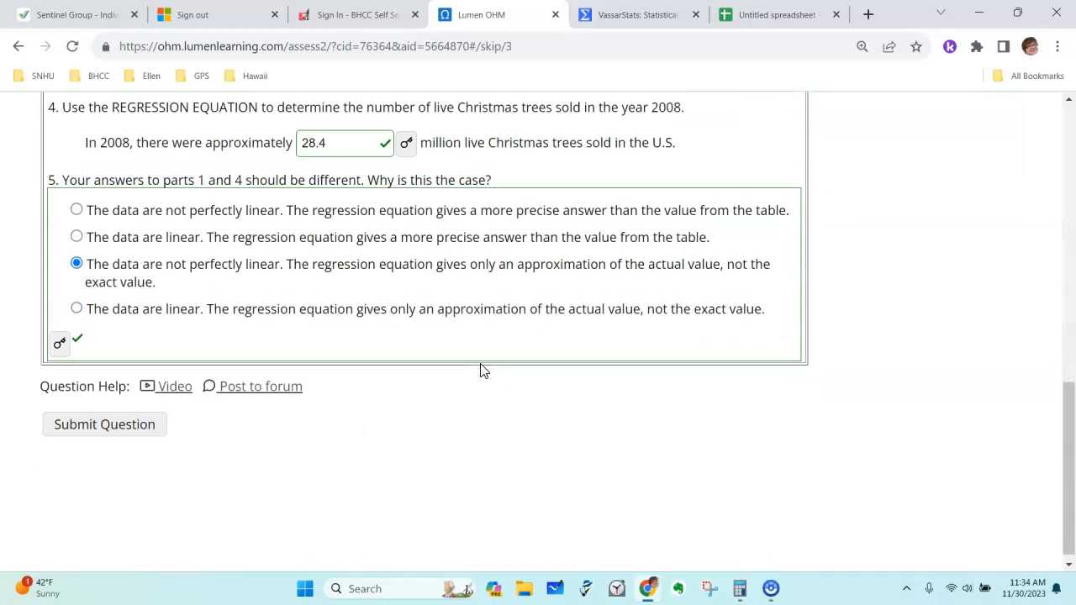